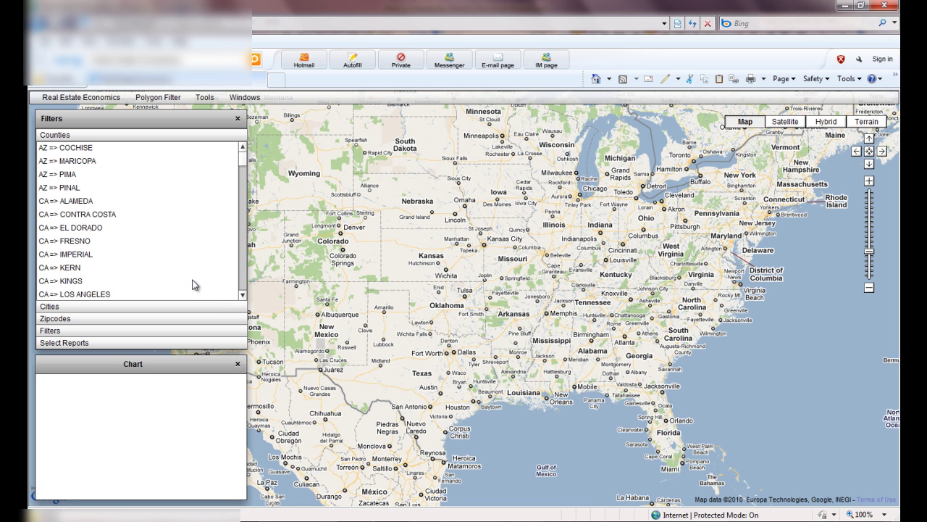
- Select Orange County, California, in the list of counties
click(190, 279)
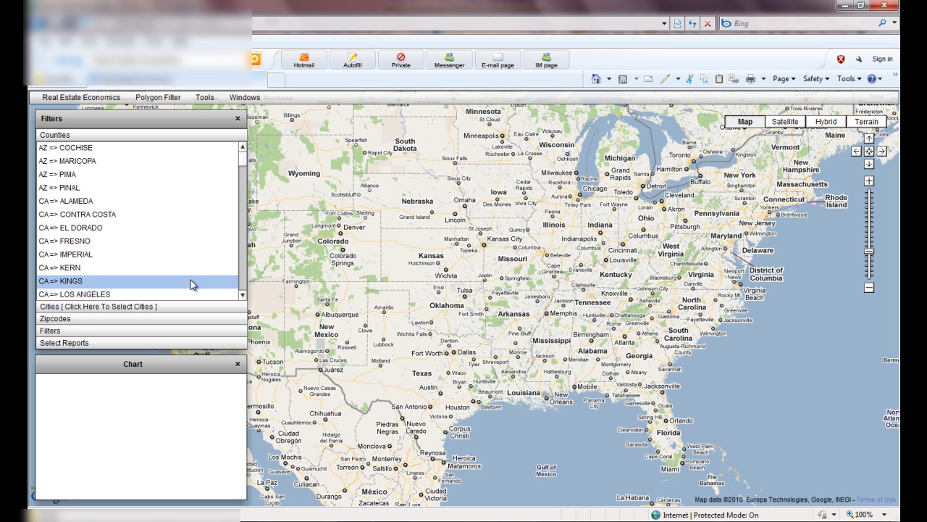
key(Down)
key(Down)
key(Down)
key(Down)
key(Down)
key(Down)
key(Down)
key(Down)
key(Down)
key(Down)
key(Up)
key(Up)
key(Up)
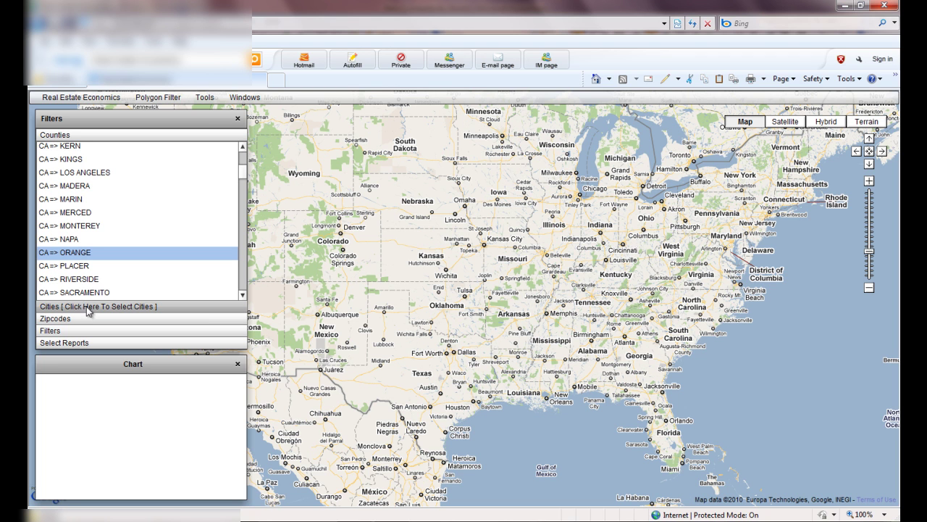
- Try adding the neighbouring Placer and Napa counties to the selection, and return to Orange alone
ctrl+click(75, 265)
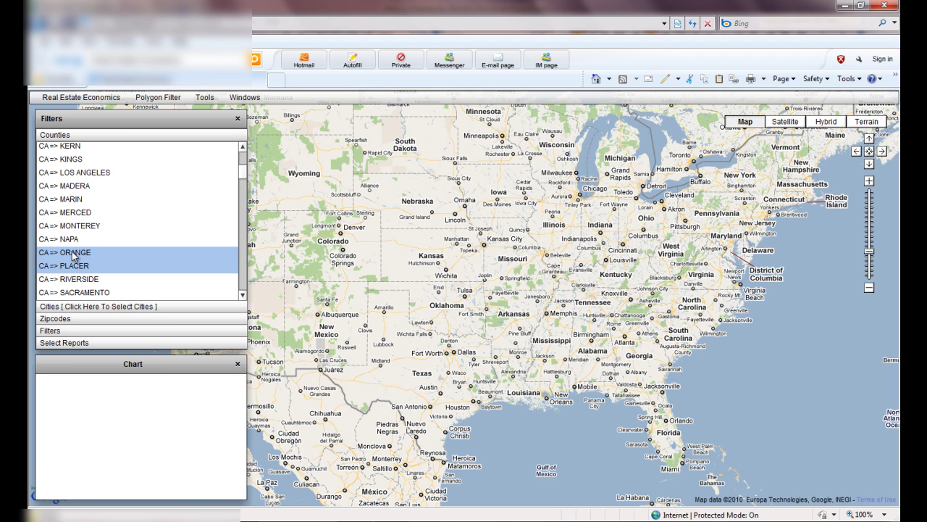
ctrl+click(76, 240)
click(75, 253)
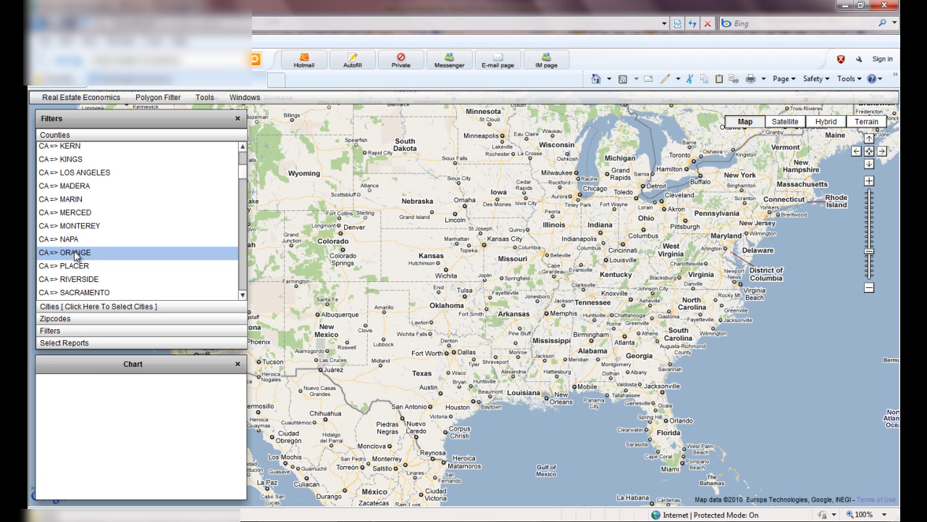
- Load the cities of Orange County and select Irvine
click(82, 306)
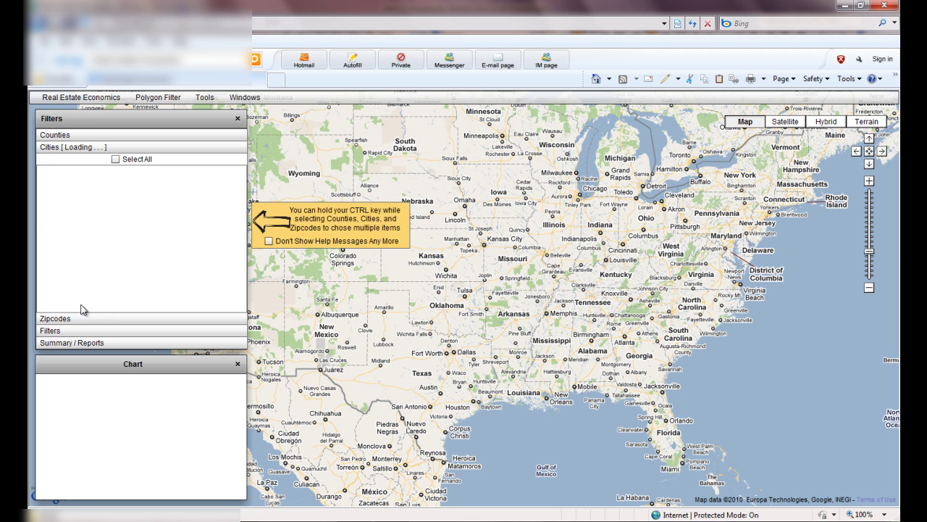
key(Down)
key(Down)
key(Down)
key(Down)
key(Down)
key(Down)
key(Down)
key(Down)
key(Down)
key(Down)
key(Down)
key(Down)
key(Down)
key(Down)
key(Down)
key(Down)
key(Down)
key(Down)
key(Down)
key(Down)
key(Down)
key(Down)
key(Down)
click(113, 265)
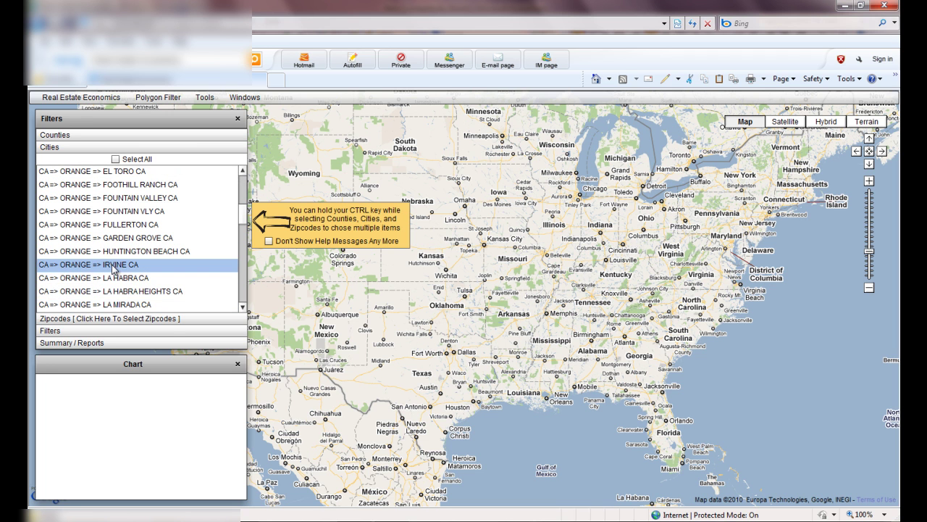
- Select all zip codes of Irvine and open the filter values
click(92, 318)
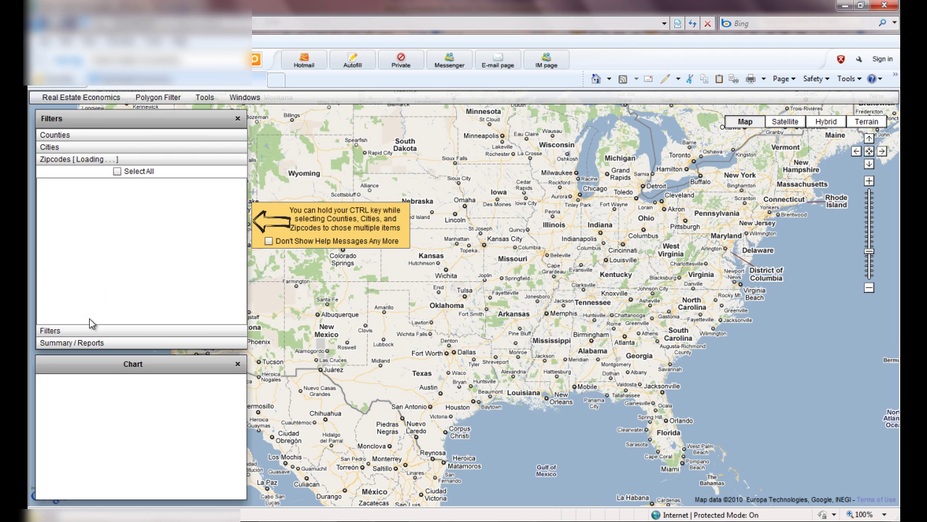
click(117, 170)
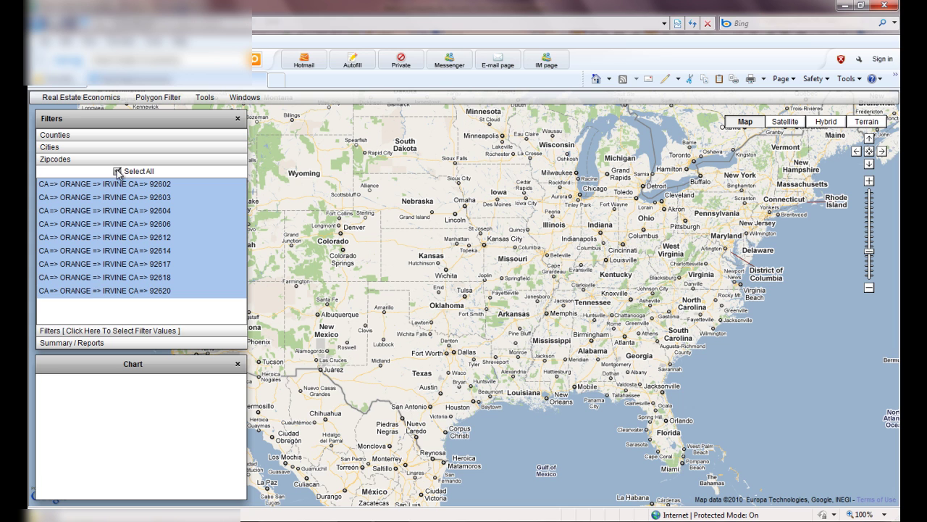
click(83, 334)
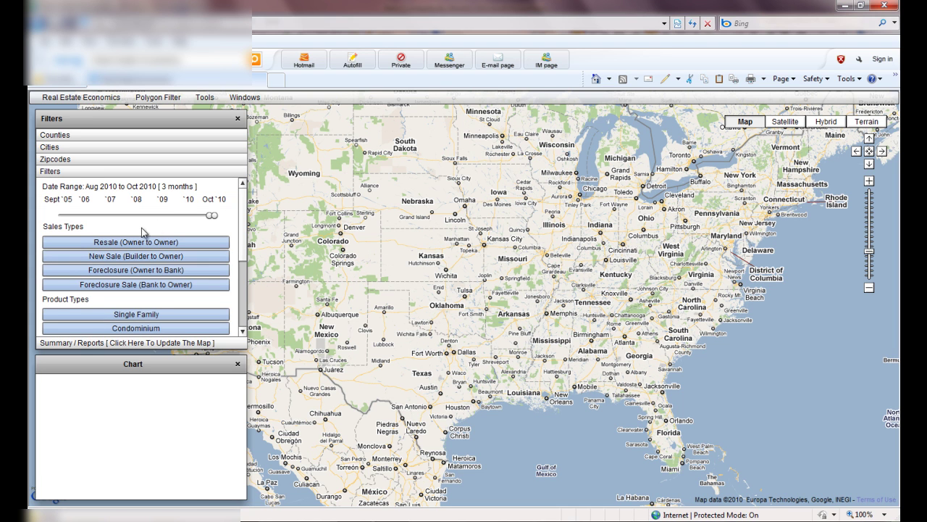
- Try to extend the date range back to Jul 2008, and reset it to Aug 2010 to Oct 2010
mouse_move(210, 220)
drag(211, 220, 156, 218)
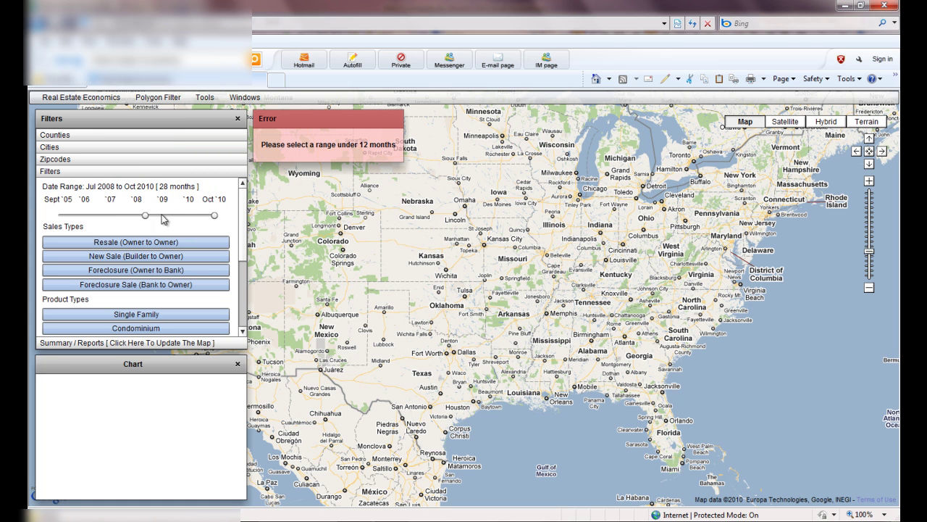
mouse_move(214, 220)
mouse_down()
mouse_move(163, 222)
mouse_move(218, 222)
mouse_up()
drag(144, 215, 210, 221)
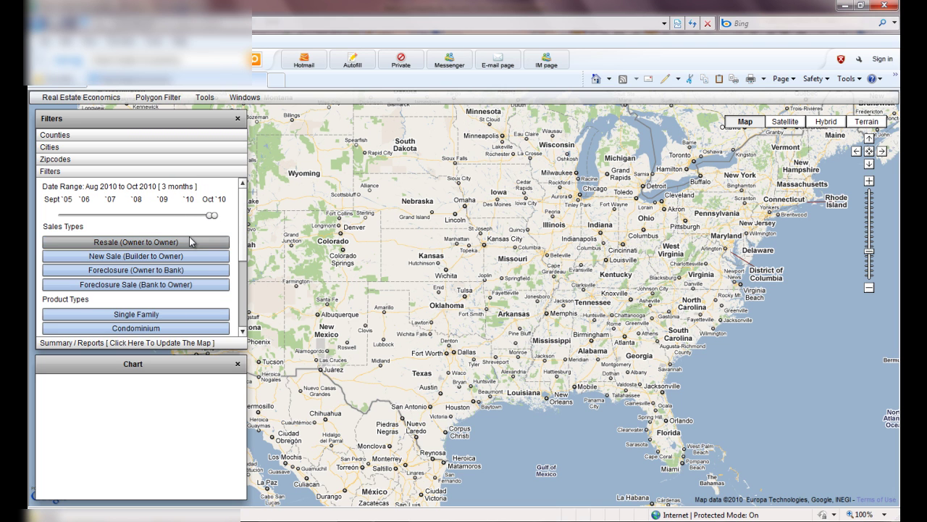
- Check the price, square footage and bedroom filters, and update the map with Irvine's transactions
click(243, 332)
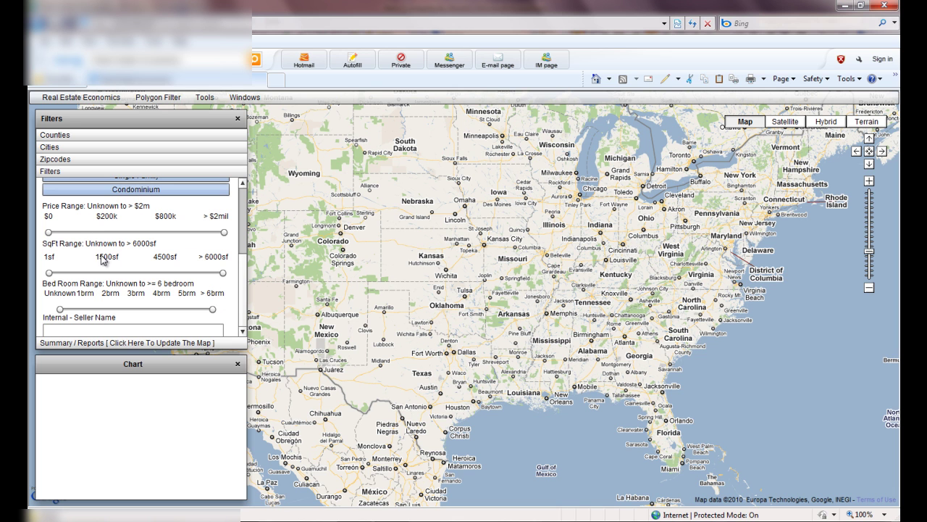
click(123, 343)
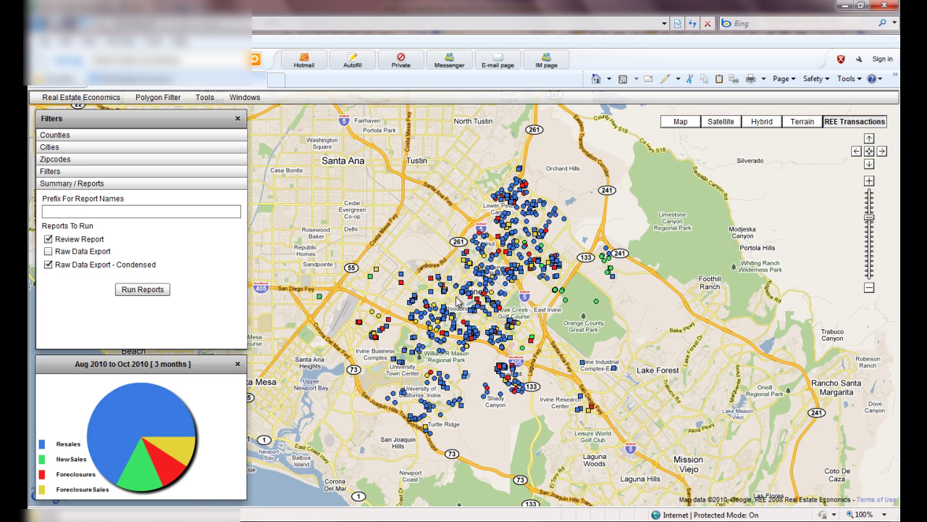
scroll(445, 271, up, 1)
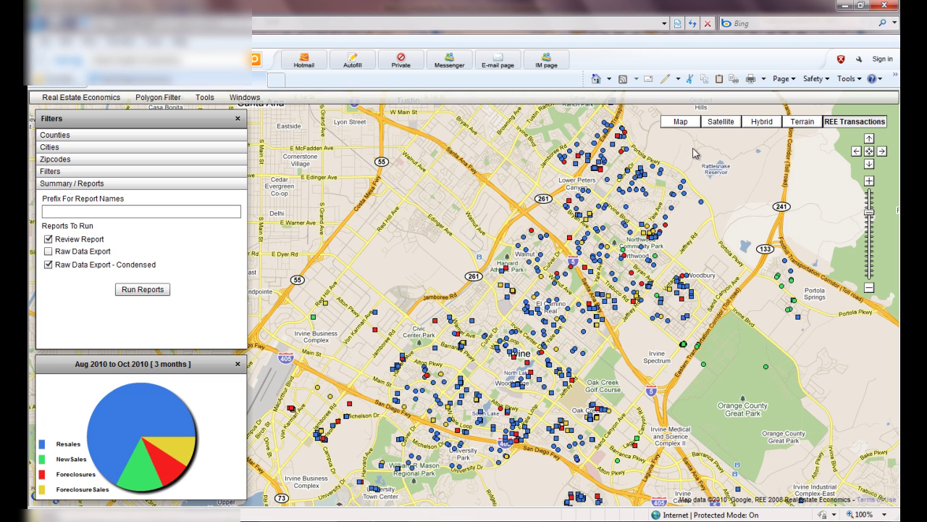
- View the area as hybrid imagery and return the map to the REE Transactions view
click(710, 125)
click(761, 123)
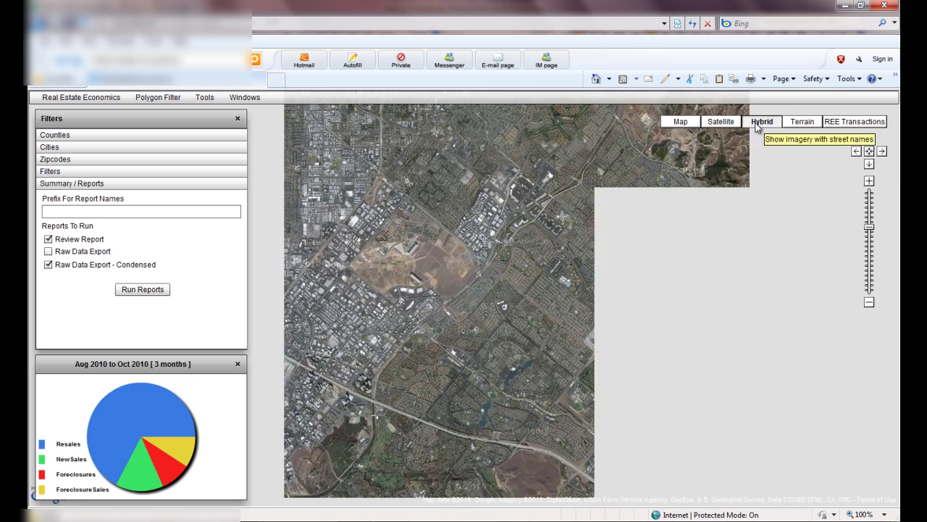
click(833, 122)
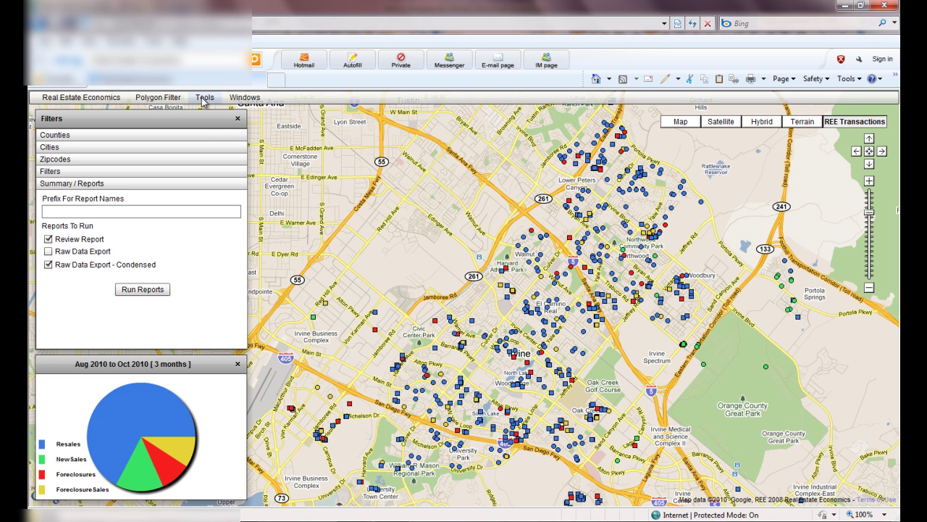
- Open My Vault and locate the HTR Review and HTR Condensed reports among the paid items
click(105, 101)
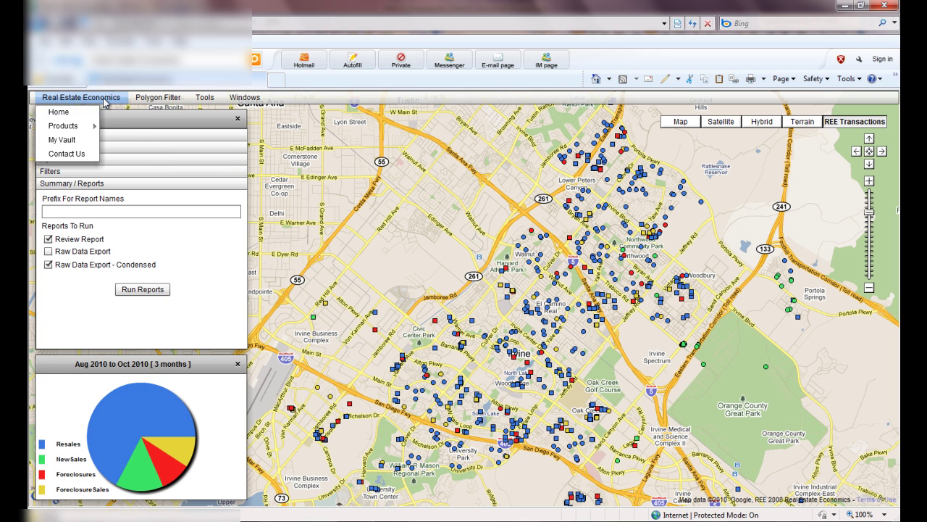
click(66, 140)
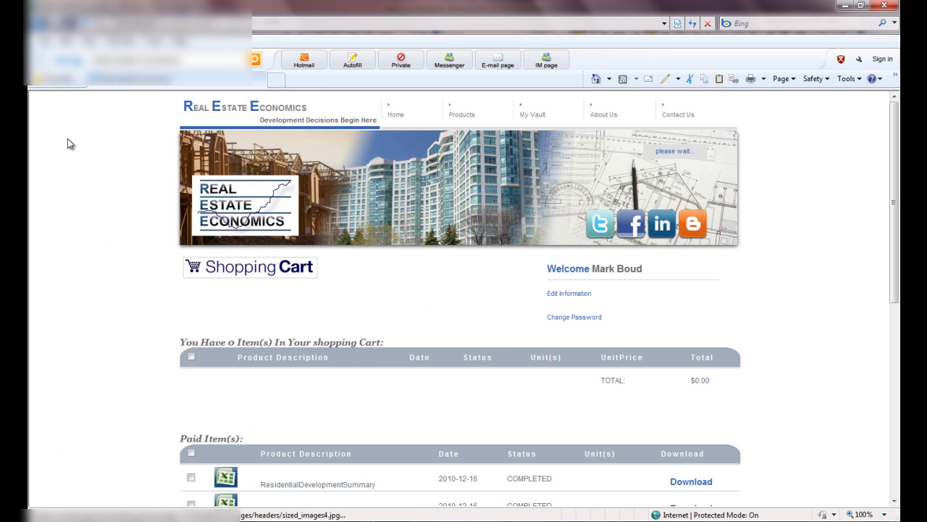
scroll(138, 338, down, 5)
scroll(137, 339, down, 5)
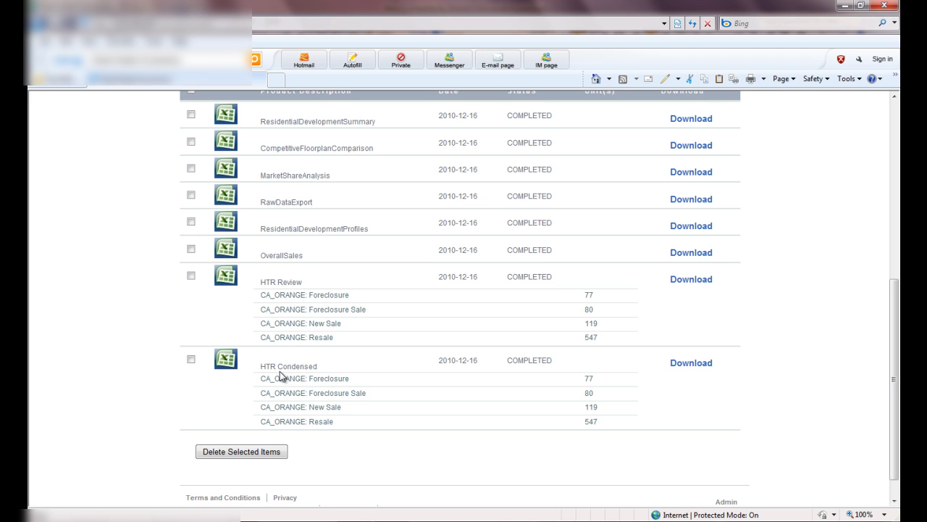
- Download the HTR Review report and switch to the HTR iRVINE workbook in Excel
click(692, 281)
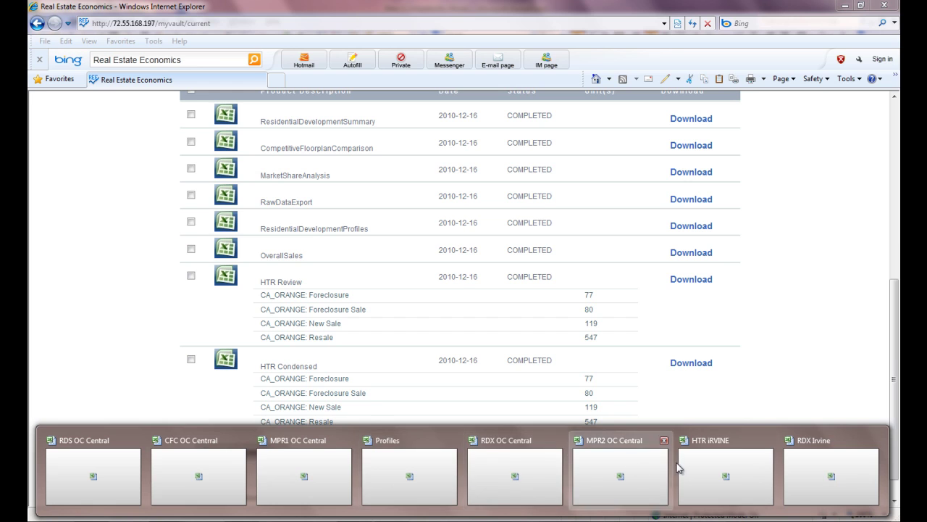
click(703, 467)
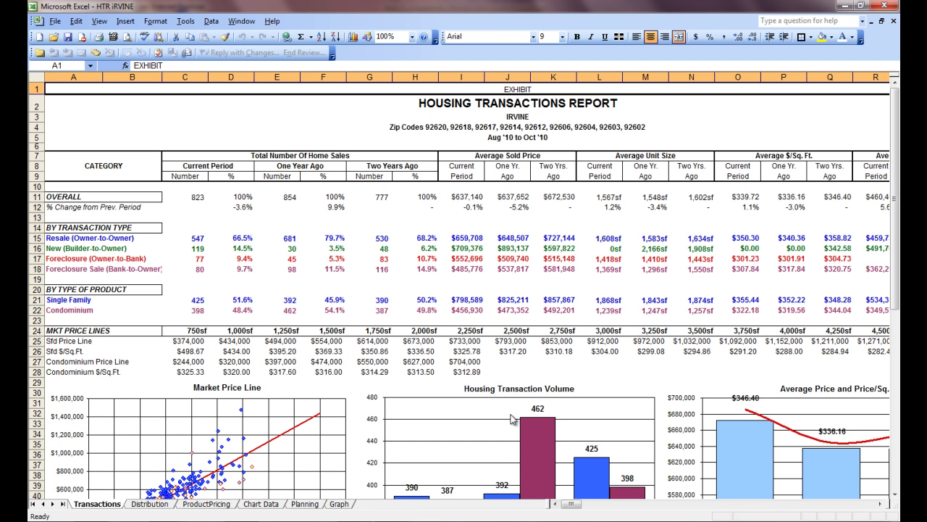
- Examine the report heading and the overall number of home sales for the current period, one year ago and two years ago
key(Down)
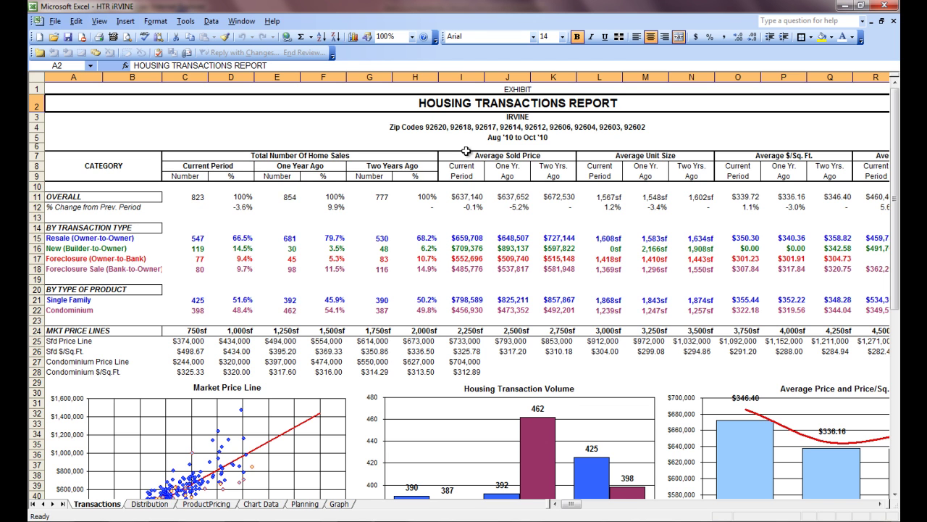
click(197, 199)
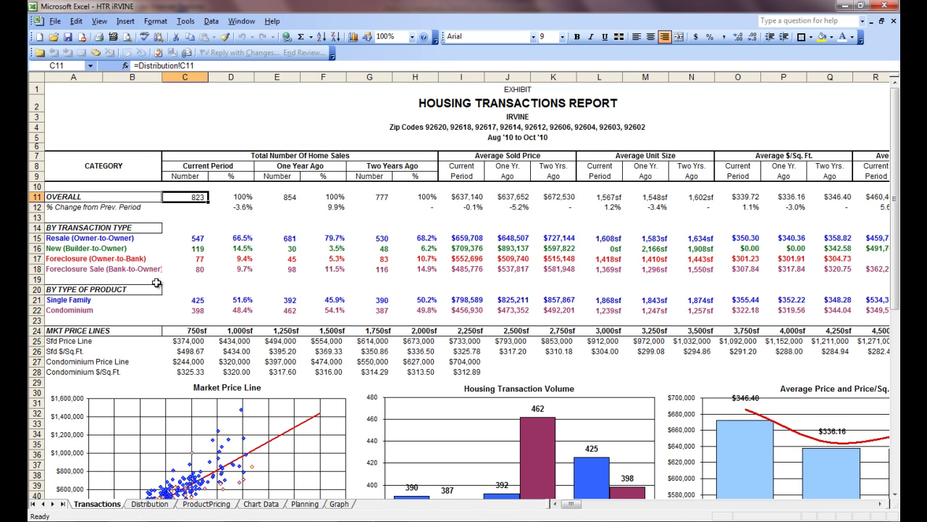
key(Down)
key(Right)
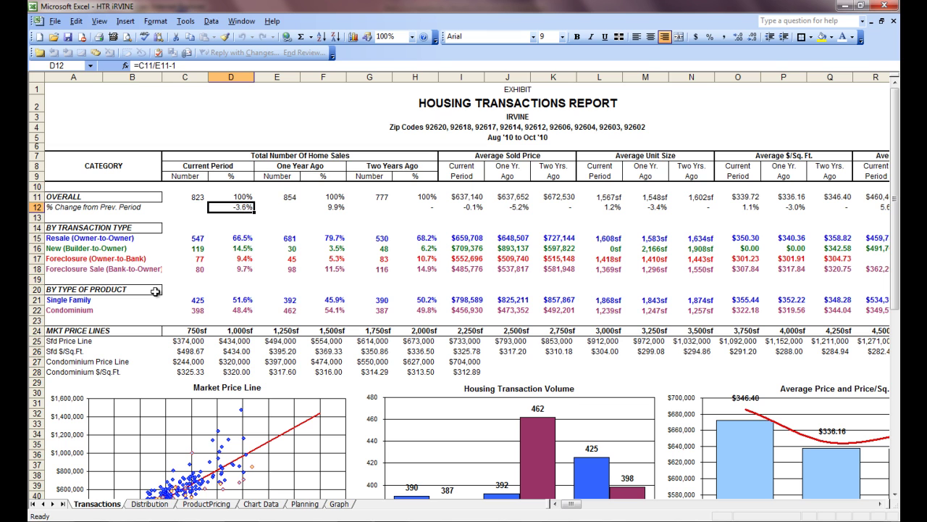
key(Right)
key(Up)
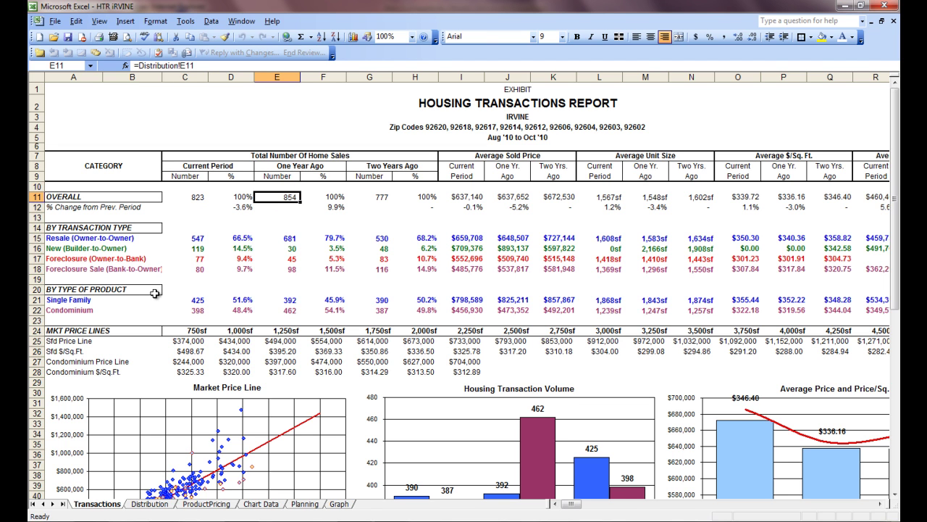
key(Right)
key(Right)
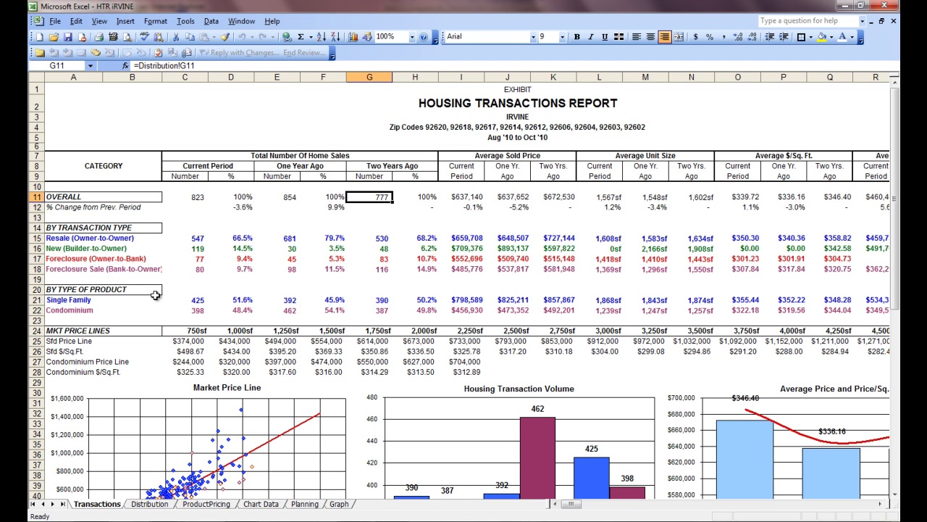
- Examine the overall average sold price and its percentage change across the three periods
key(Right)
key(Right)
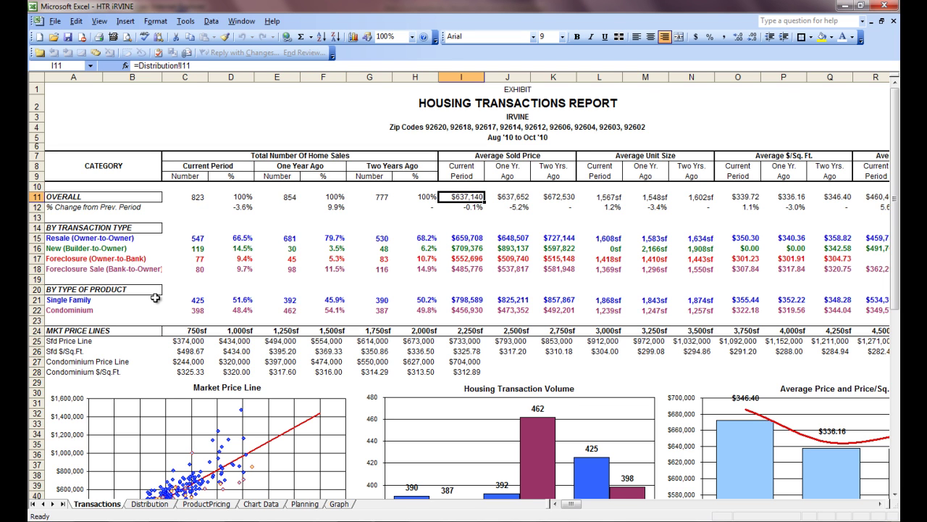
key(Down)
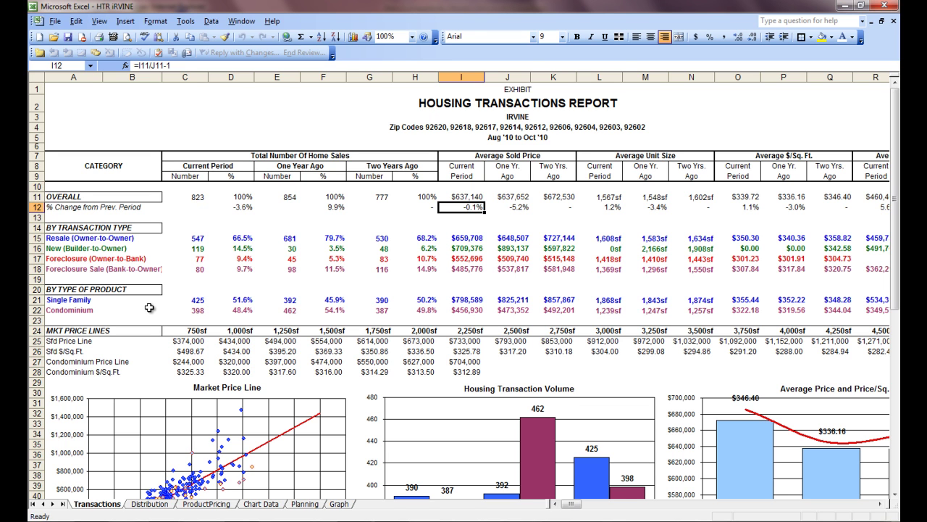
key(Up)
key(Right)
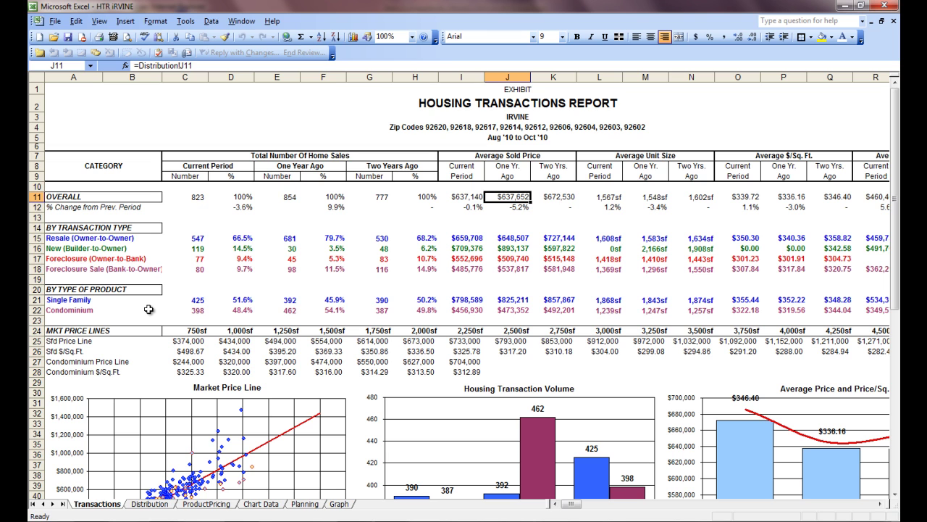
key(Right)
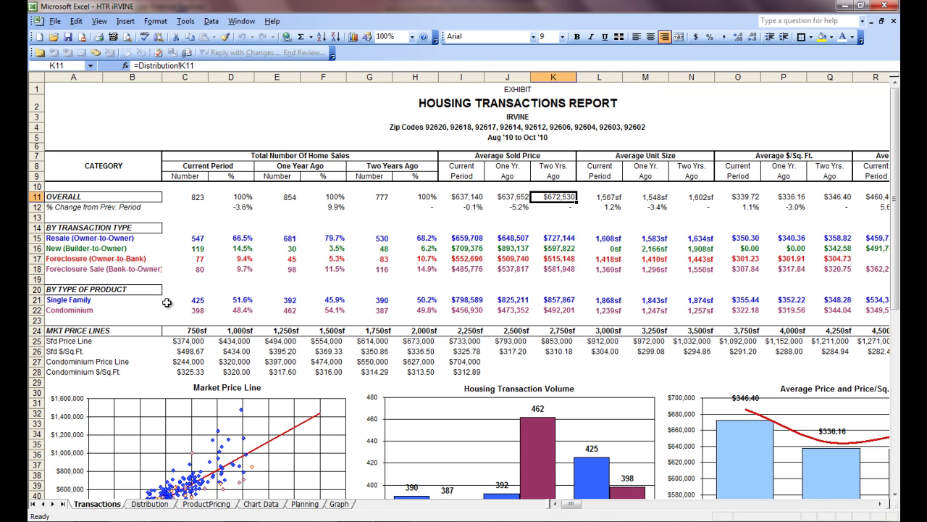
- Examine the overall average unit size and price per square foot, and return to the start of the OVERALL row
key(Right)
key(Right)
key(Right)
key(Right)
key(Right)
key(Right)
key(Right)
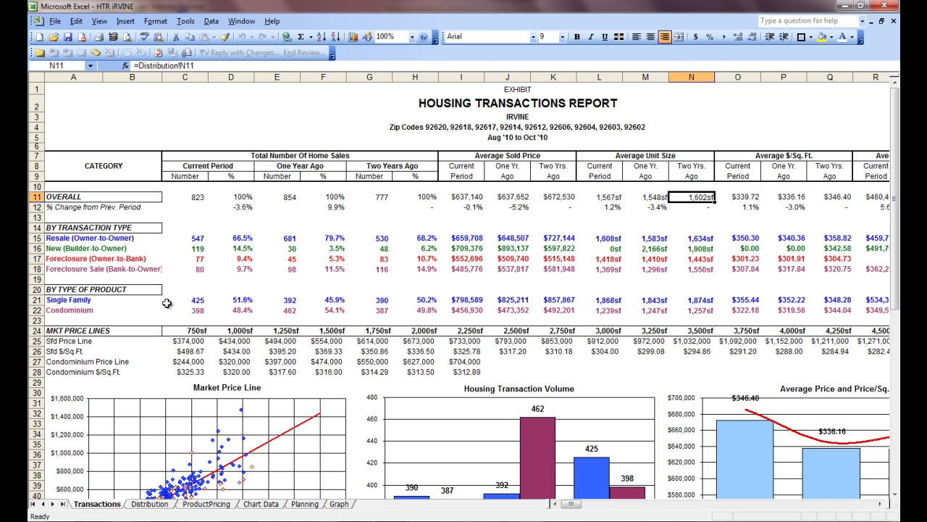
key(Left)
key(Left)
key(Left)
key(Left)
key(Left)
key(Left)
key(Left)
key(Left)
key(Left)
key(Left)
key(Left)
key(Left)
key(Left)
key(Left)
key(Left)
key(Left)
key(Left)
key(Left)
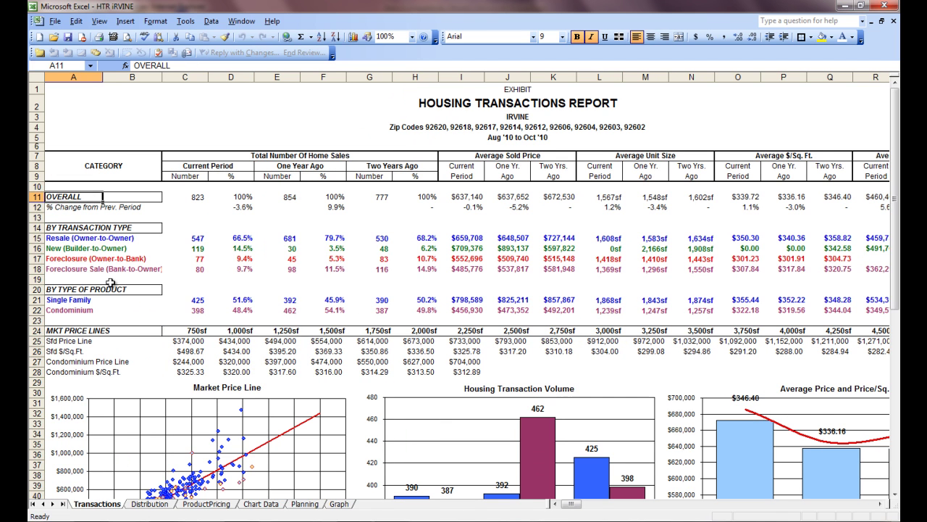
- Examine the Resale (Owner-to-Owner) row under BY TRANSACTION TYPE, focusing on the number of sales in the current period
click(73, 248)
click(65, 239)
key(Right)
key(Right)
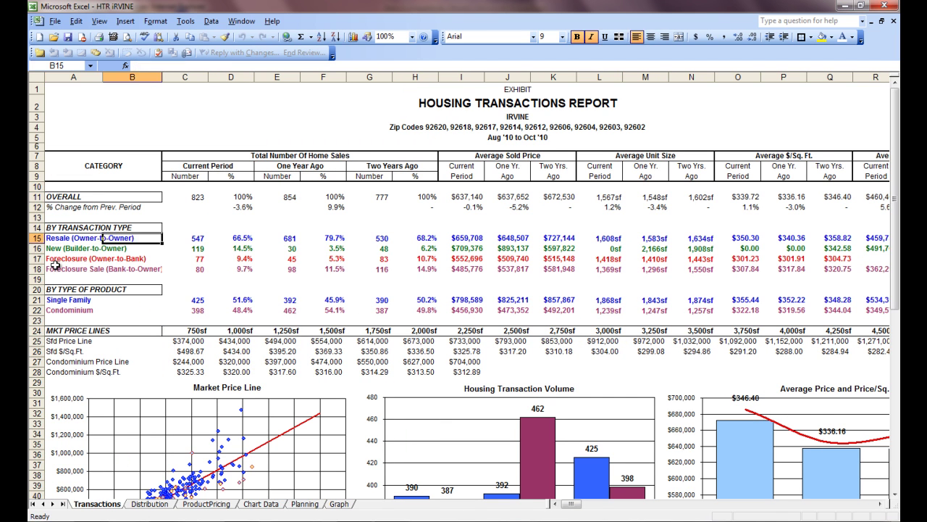
key(Up)
key(Up)
key(Up)
key(Up)
key(Down)
key(Down)
key(Down)
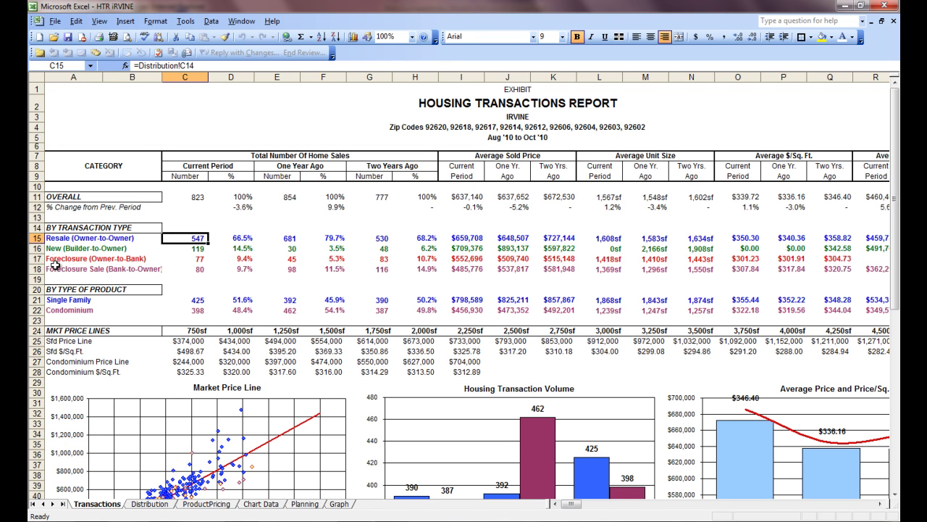
- Compare the number of New (Builder-to-Owner) sales in the current period with one year ago
key(Down)
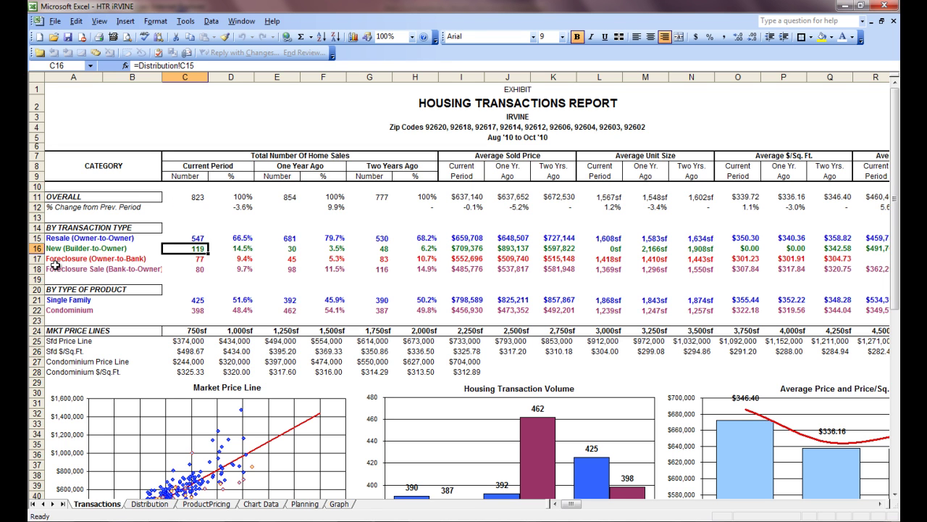
key(Right)
key(Right)
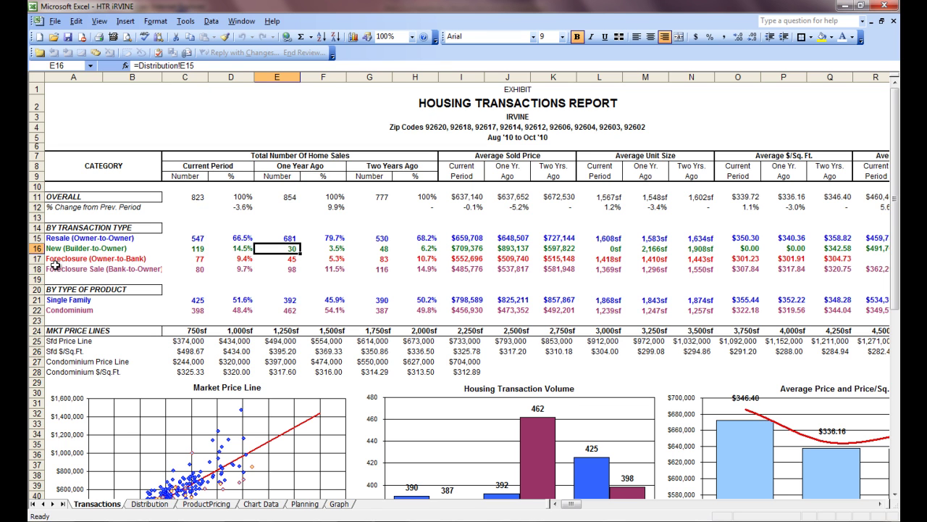
key(Left)
key(Left)
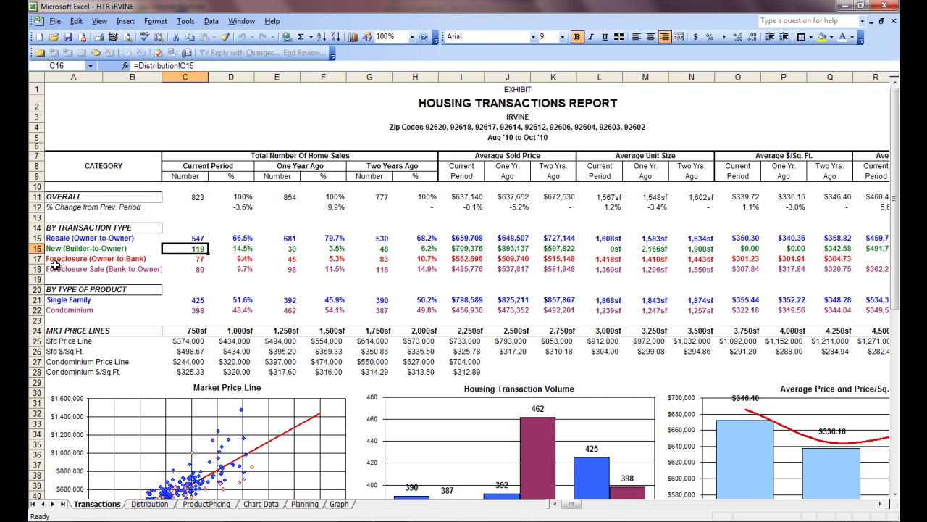
- Compare the current-period counts of Foreclosure (Owner-to-Bank) and Foreclosure Sale (Bank-to-Owner) transactions
key(Down)
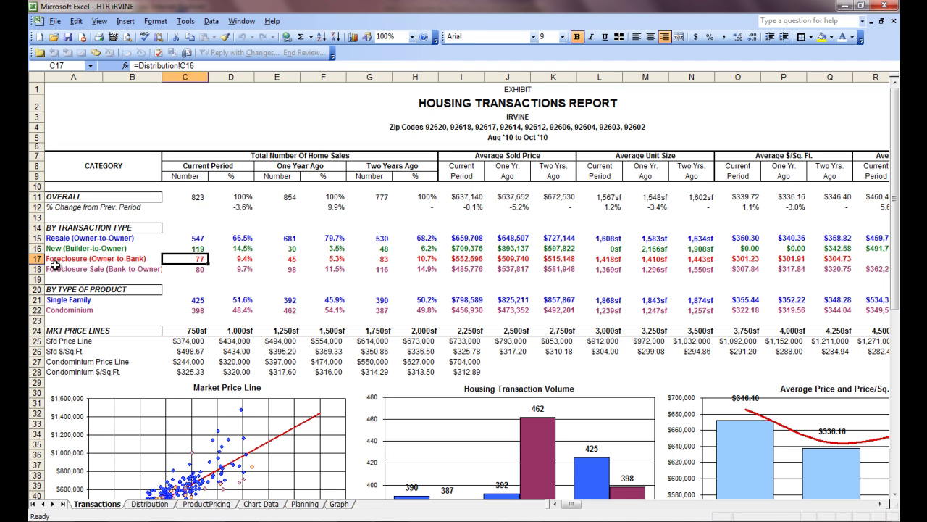
key(Down)
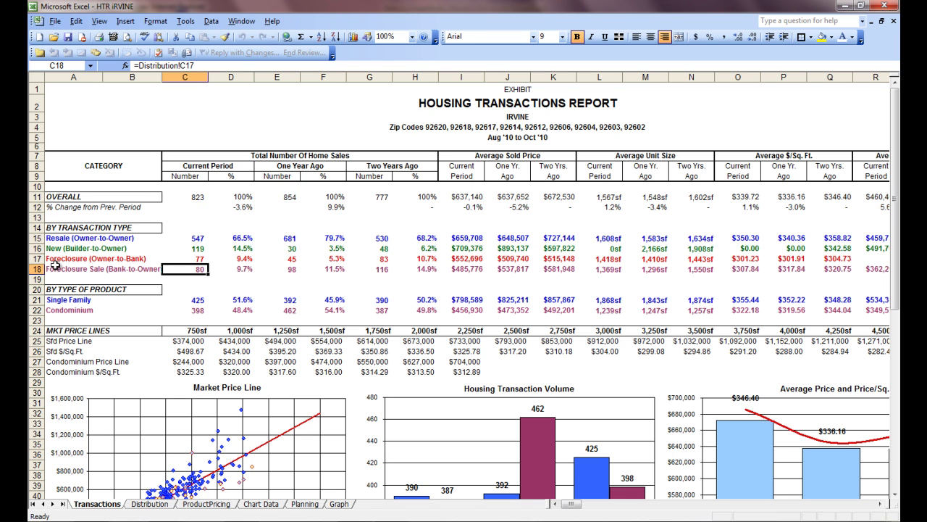
key(Up)
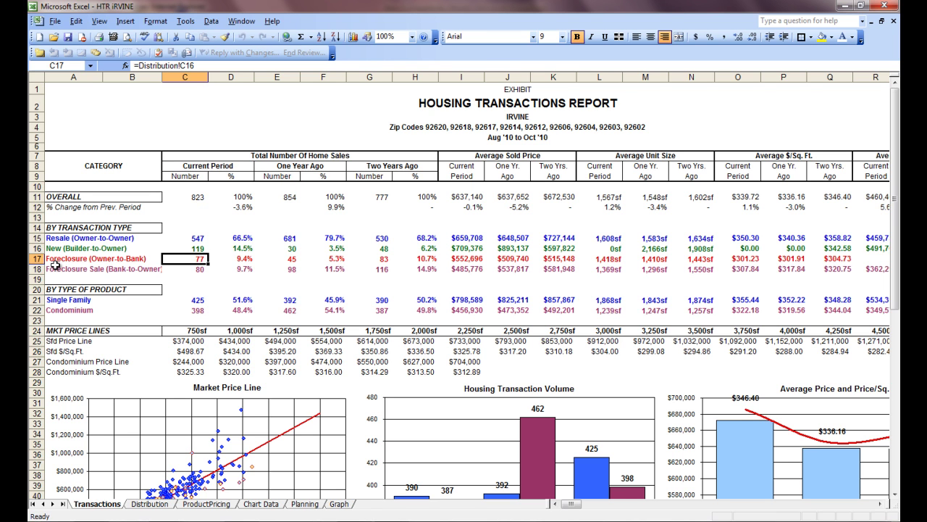
key(Down)
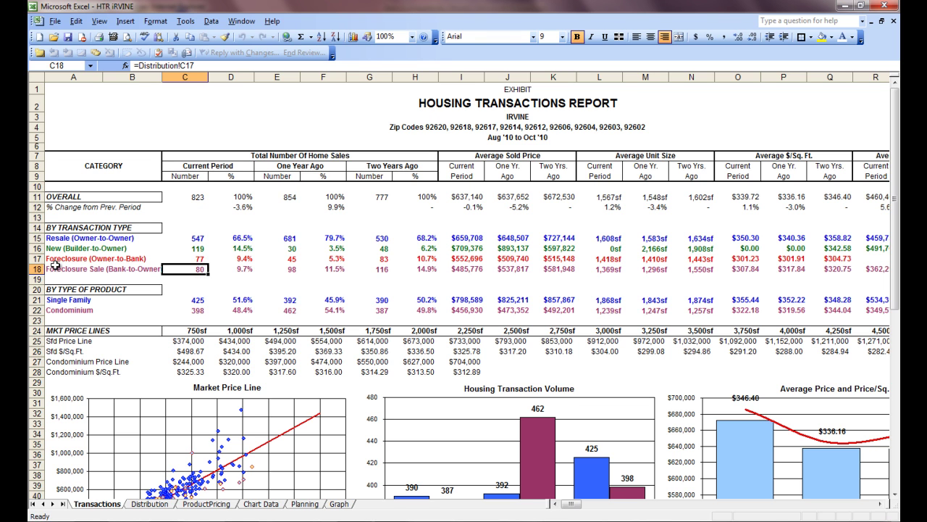
- Examine the Foreclosure Sale row across earlier sales counts, average sold price and average unit size
key(Right)
key(Right)
key(Right)
key(Right)
key(Right)
key(Right)
key(Right)
key(Right)
key(Right)
key(Right)
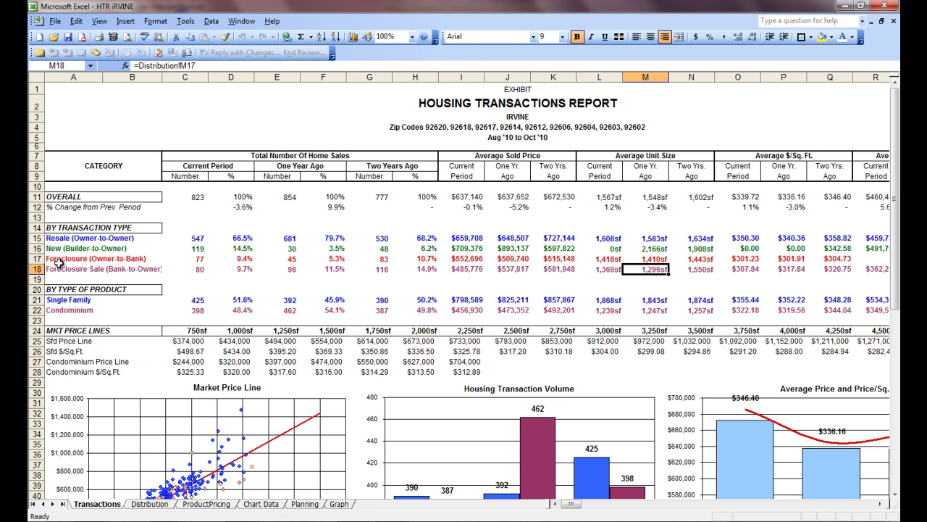
- Examine the Housing Transaction Volume By Type chart, checking the Foreclosure Sale and Resale bars for Aug '10 to Oct '10
key(Down)
key(Down)
key(Down)
key(Down)
key(Down)
key(Down)
key(Down)
key(Down)
key(Down)
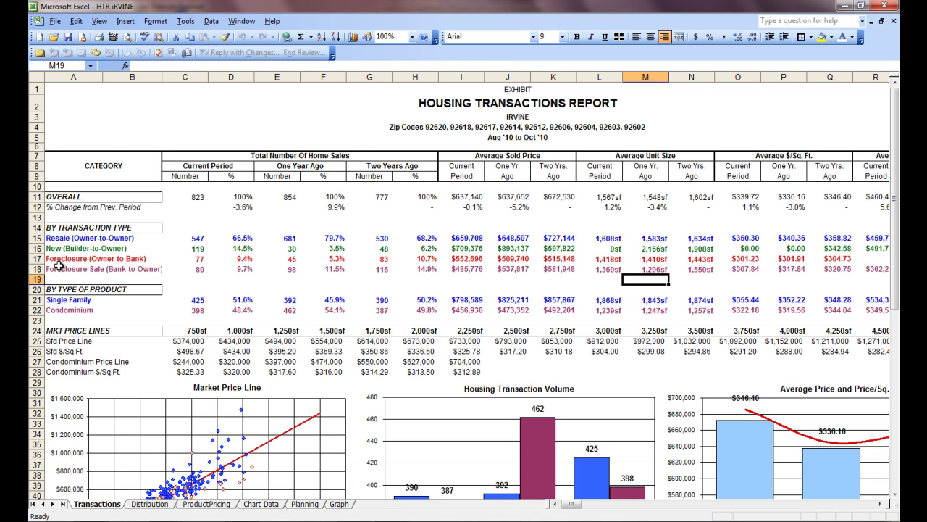
key(Down)
key(Down)
key(Down)
key(Down)
key(Down)
key(Down)
key(Down)
key(Down)
key(Down)
key(Down)
key(Down)
key(Down)
key(Down)
key(Down)
key(Down)
key(Down)
key(Down)
key(Down)
key(Down)
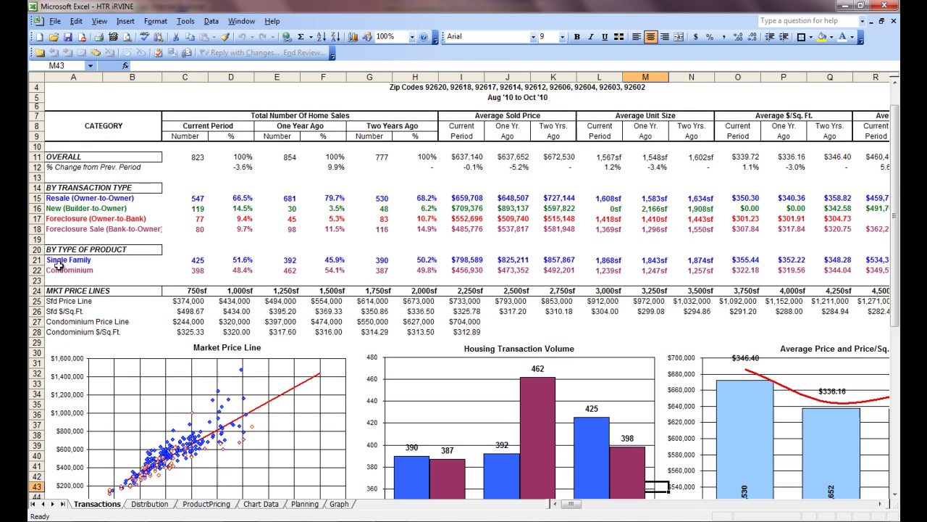
key(Down)
key(Down)
key(Down)
key(Down)
key(Down)
key(Down)
key(Down)
key(Down)
key(Down)
key(Down)
key(Down)
key(Down)
key(Down)
key(Down)
key(Down)
key(Down)
key(Down)
key(Down)
key(Down)
key(Down)
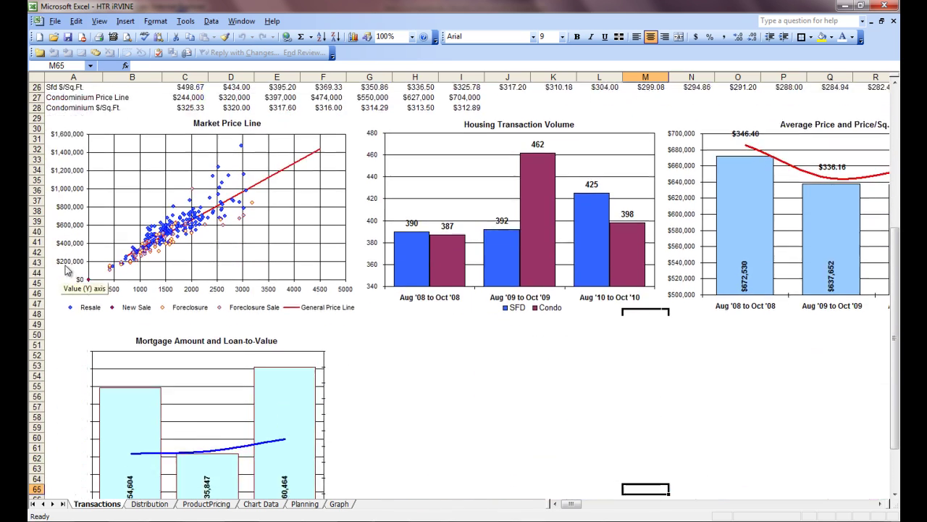
key(Down)
key(Down)
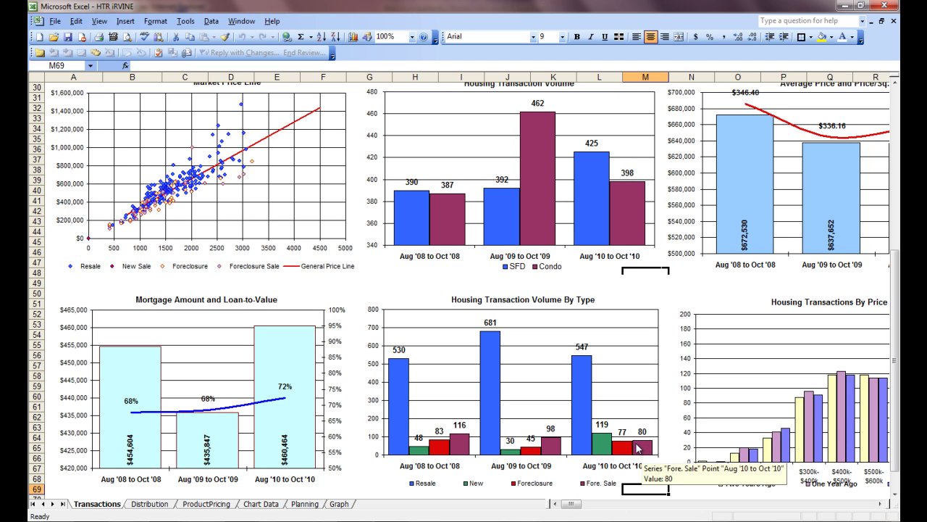
mouse_move(628, 448)
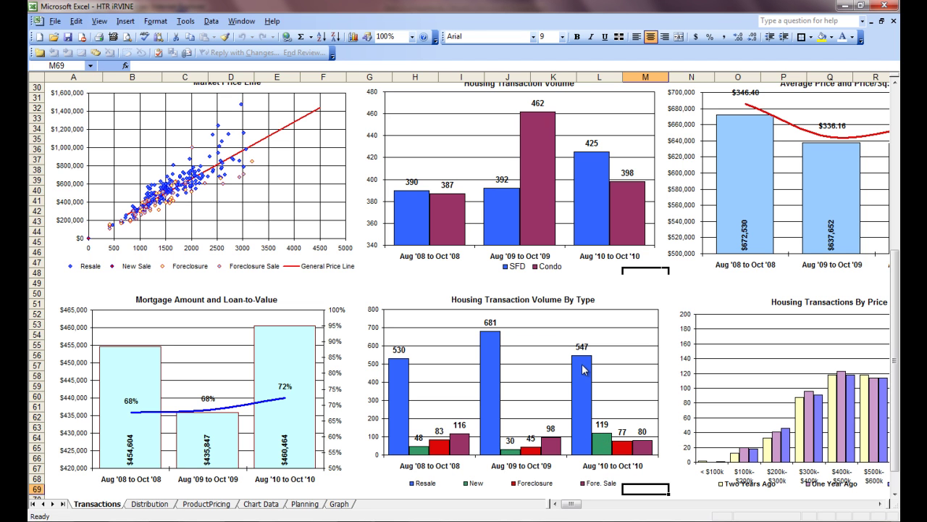
mouse_move(583, 369)
- Go back up the report to the Condominium row and view the Housing Transaction Volume chart for SFD and Condo
key(Up)
key(Up)
key(Up)
key(Up)
key(Up)
key(Up)
key(Up)
key(Up)
key(Up)
key(Up)
key(Up)
key(Up)
key(Up)
key(Up)
key(Up)
key(Up)
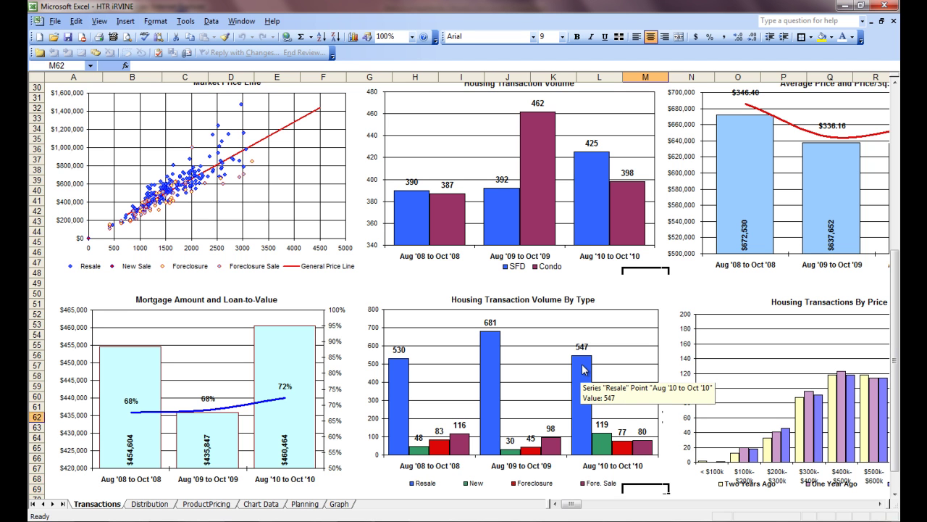
key(Up)
key(Up)
key(Up)
key(Up)
key(Up)
key(Up)
key(Up)
key(Up)
key(Up)
key(Up)
key(Up)
key(Up)
key(Up)
key(Up)
key(Up)
key(Up)
key(Up)
key(Up)
key(Up)
key(Up)
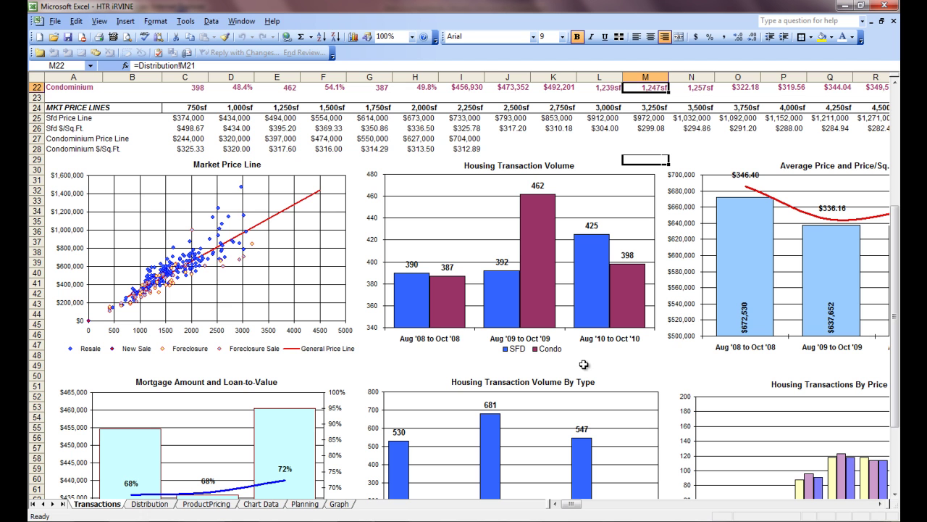
- Examine the complete Average Price and Price/Sq.Ft. chart on the far side of the report
key(Right)
key(Right)
key(Right)
key(Right)
key(Right)
key(Right)
key(Right)
key(Right)
key(Right)
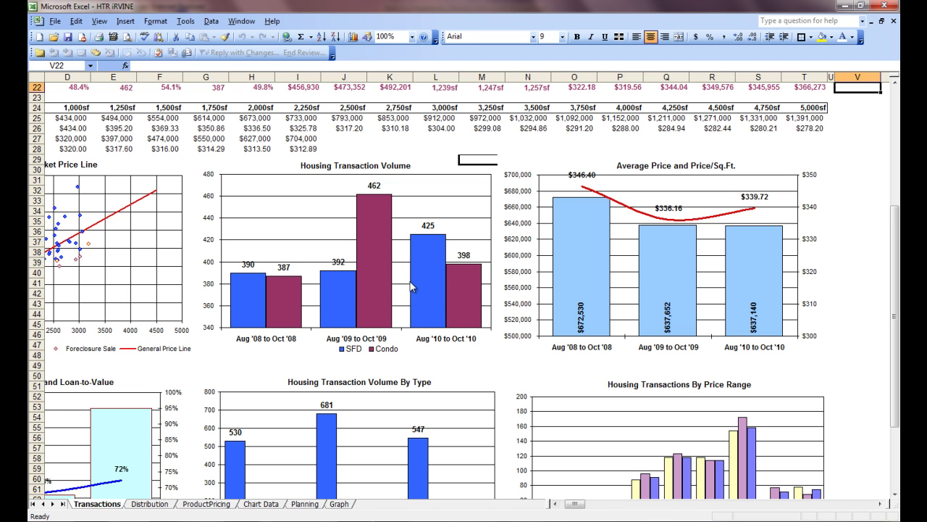
- Return to the first column of the Condominium row and view the Market Price Line chart
key(Left)
key(Left)
key(Left)
key(Left)
key(Left)
key(Left)
key(Left)
key(Left)
key(Left)
key(Left)
key(Left)
key(Left)
key(Left)
key(Left)
key(Left)
key(Left)
key(Left)
key(Left)
key(Left)
key(Left)
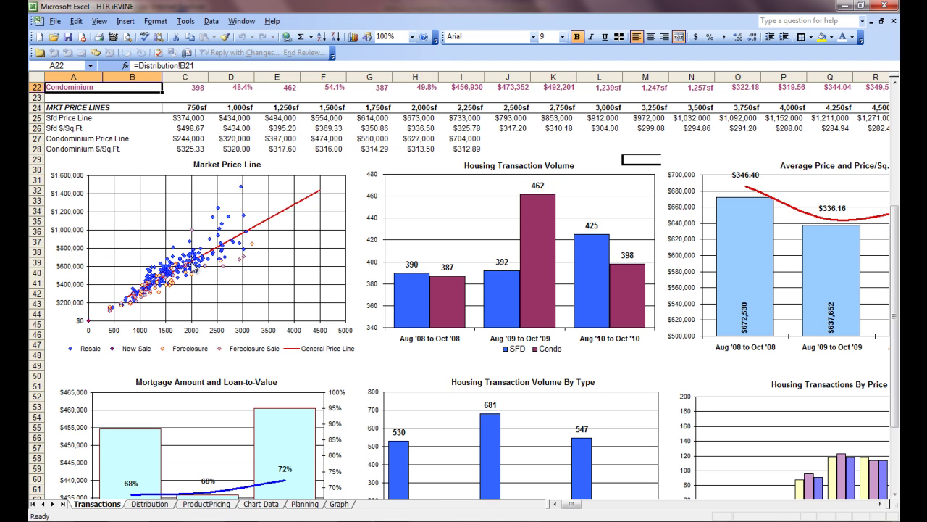
- Move down the Transactions report to view the lower row of charts, including Mortgage Amount and Loan-to-Value
mouse_move(194, 272)
key(Down)
key(Right)
key(Down)
key(Down)
key(Down)
key(Down)
key(Down)
key(Down)
key(Down)
key(Down)
key(Down)
key(Down)
key(Down)
key(Down)
key(Down)
key(Down)
key(Down)
key(Down)
key(Down)
key(Down)
key(Down)
key(Down)
key(Down)
key(Down)
key(Down)
key(Down)
key(Down)
key(Down)
key(Down)
key(Down)
key(Down)
key(Down)
- Examine the Housing Transaction Volume By Type and Housing Transactions By Price Range charts at the lower far side of the report
key(Right)
key(Right)
key(Right)
key(Right)
key(Right)
key(Right)
key(Right)
key(Right)
key(Right)
key(Right)
key(Right)
key(Right)
key(Right)
key(Right)
key(Right)
key(Right)
key(Right)
key(Right)
key(Right)
key(Right)
key(Right)
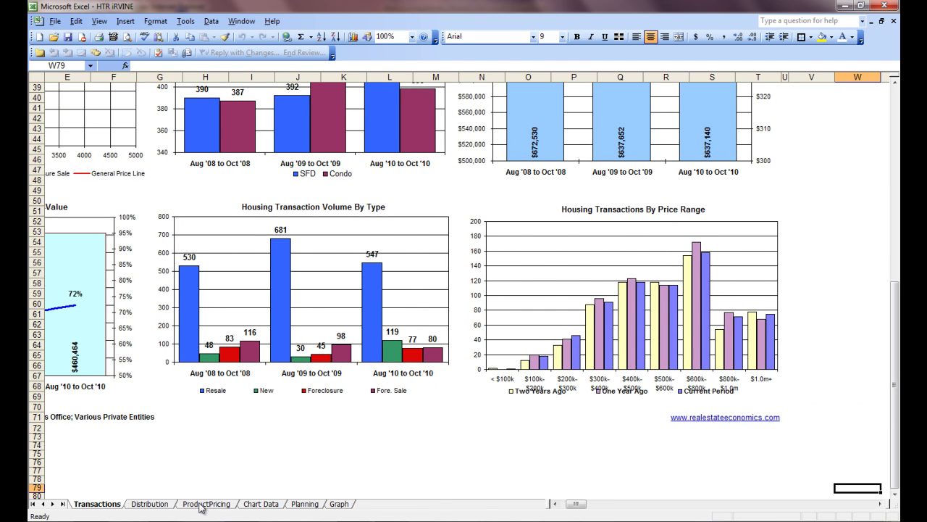
- Look through the Distribution, ProductPricing, Chart Data, Planning and Graph sheets of the HTR iRVINE workbook
click(152, 503)
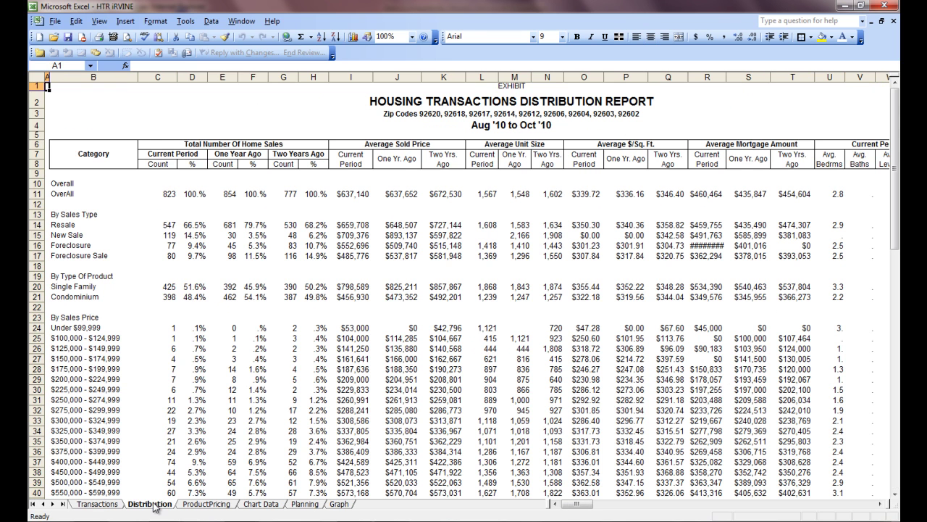
click(204, 505)
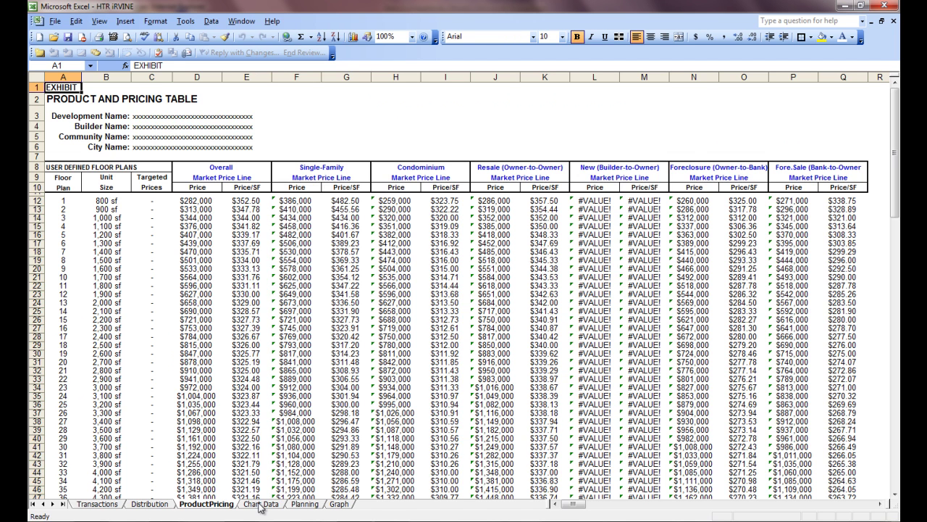
click(261, 506)
click(296, 504)
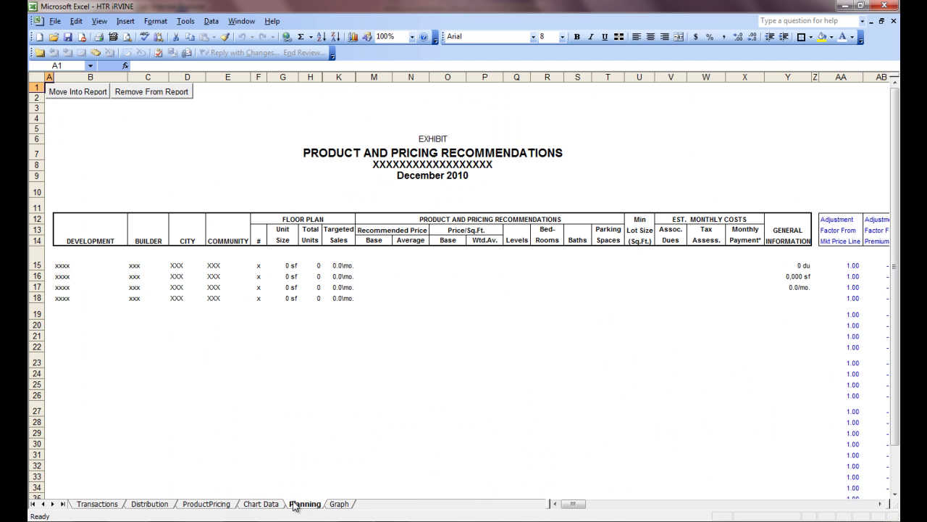
click(336, 505)
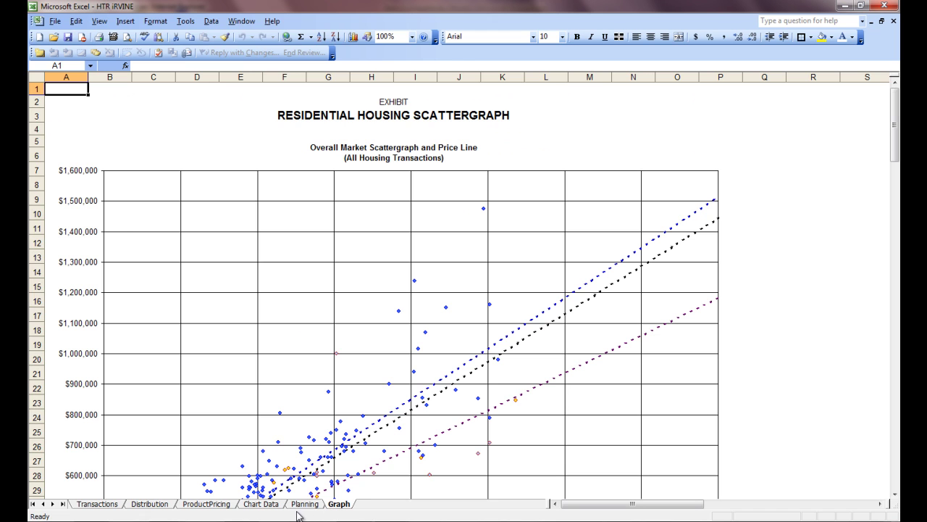
- Switch to the RDX Irvine workbook and examine its header row from APN # Primary across to Transaction Type and Use Code
key(alt+w)
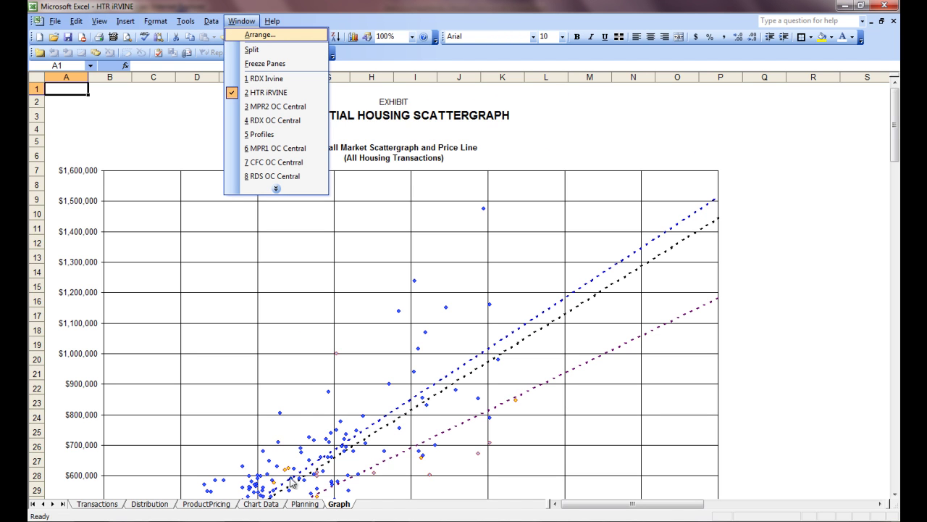
click(260, 78)
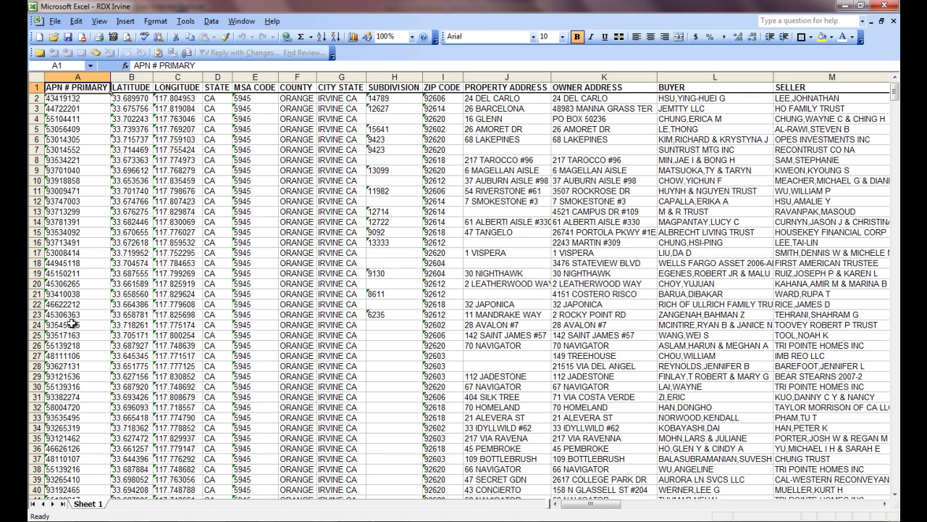
key(Right)
key(Right)
key(Right)
key(Right)
key(Right)
key(Right)
key(Right)
key(Right)
key(Right)
key(Right)
key(Right)
key(Right)
key(Right)
key(Right)
key(Right)
key(Right)
key(Left)
key(Left)
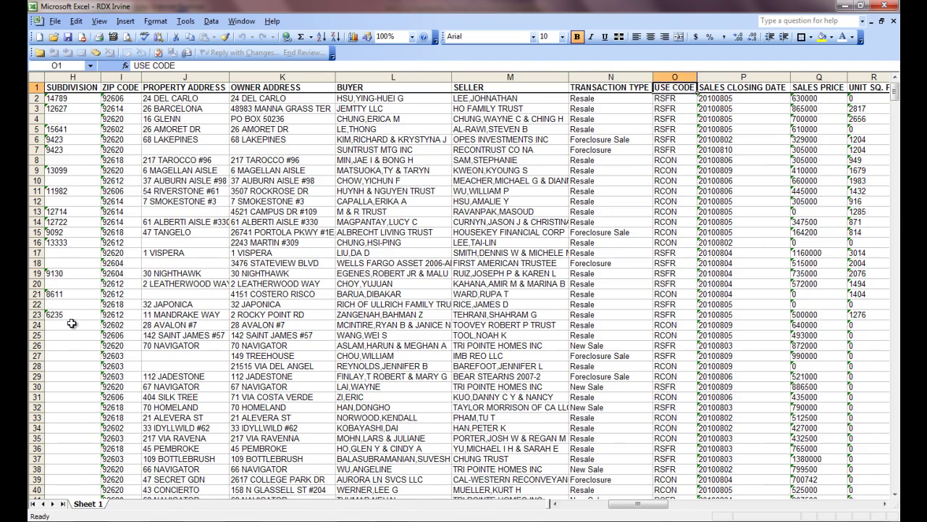
key(Left)
key(Left)
key(Left)
key(Right)
key(Right)
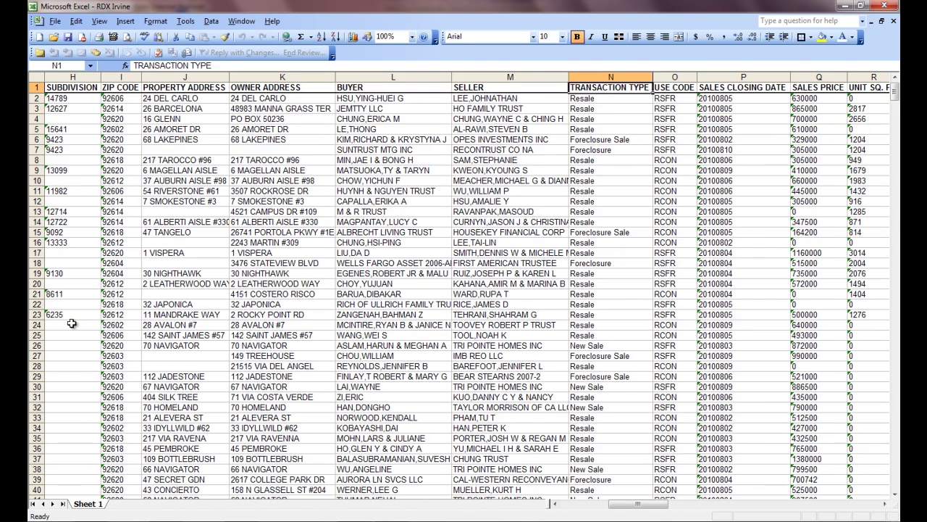
- Examine the first record's sale and property fields, from Transaction Type through Sales Price and Unit Sq. Ft. to Lot Depth
key(Down)
key(Right)
key(Right)
key(Right)
key(Right)
key(Right)
key(Right)
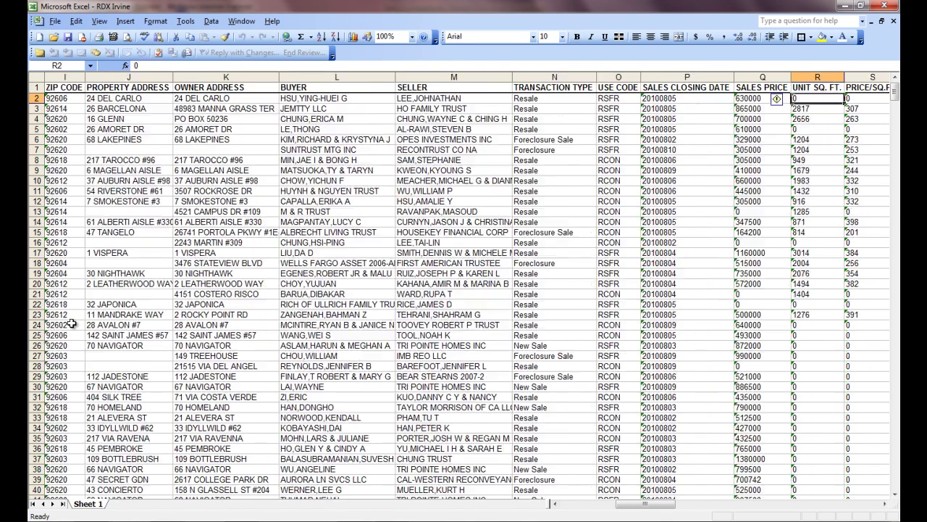
key(Right)
key(Right)
key(Right)
key(Right)
key(Right)
key(Right)
key(Right)
key(Right)
key(Right)
key(Right)
key(Right)
key(Right)
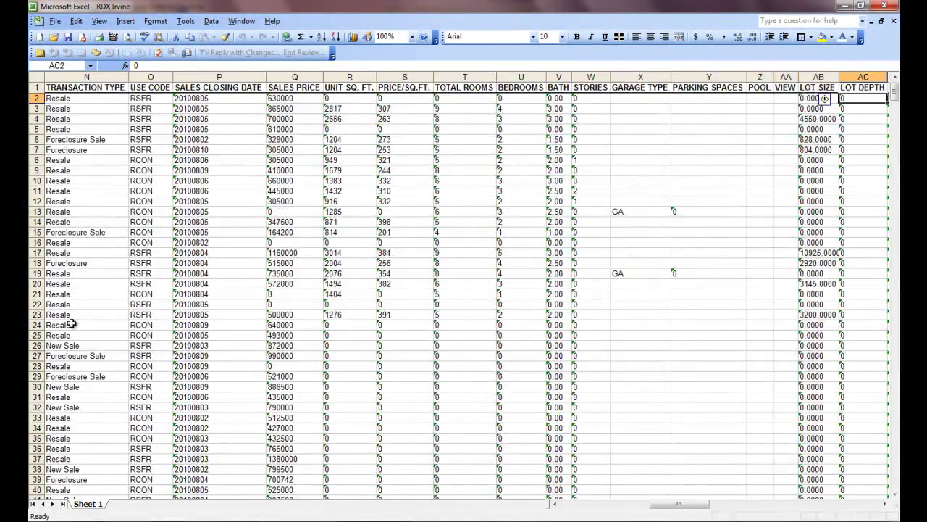
- Examine the first record's assessment, tax, title company, mortgage amount and lender columns
key(Right)
key(Right)
key(Right)
key(Right)
key(Right)
key(Right)
key(Right)
key(Right)
key(Right)
key(Right)
key(Right)
key(Right)
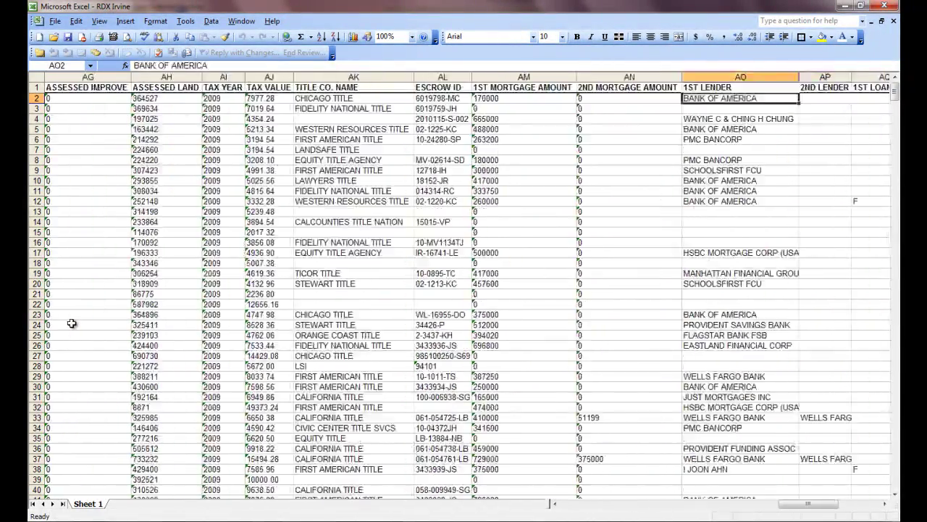
key(Right)
key(Right)
key(Right)
key(Right)
key(Right)
- Go back along the header row from the loan columns toward the property detail columns
key(Up)
key(Left)
key(Left)
key(Left)
key(Left)
key(Left)
key(Left)
key(Left)
key(Left)
key(Left)
key(Left)
key(Left)
key(Left)
key(Left)
key(Left)
key(Left)
key(Left)
key(Left)
key(Left)
key(Left)
key(Left)
key(Left)
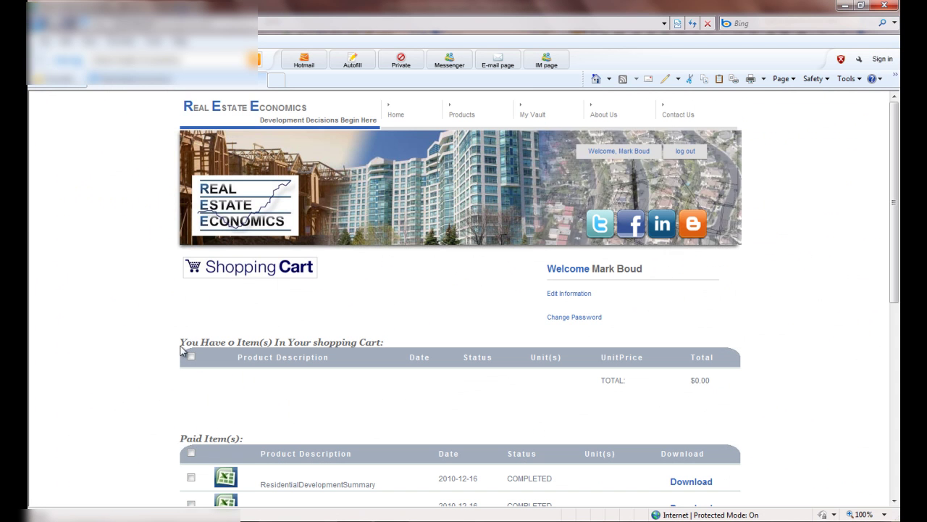
- On the Real Estate Economics website's products page, start the Nationwide Employment Reports and choose California as the state
click(454, 118)
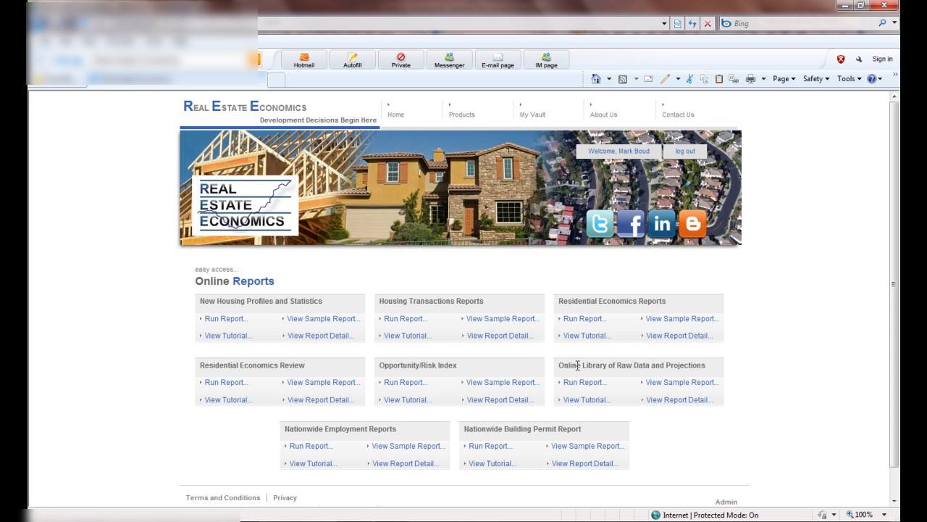
scroll(555, 368, down, 1)
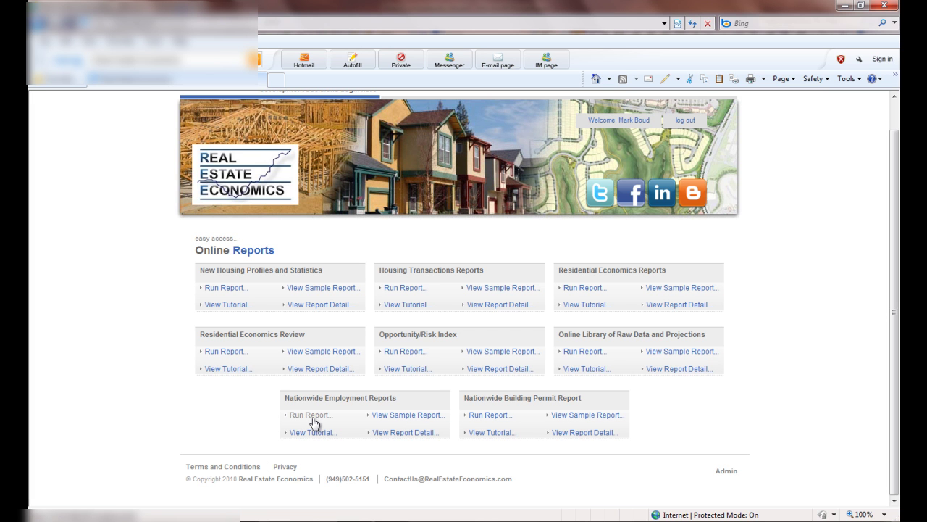
click(311, 416)
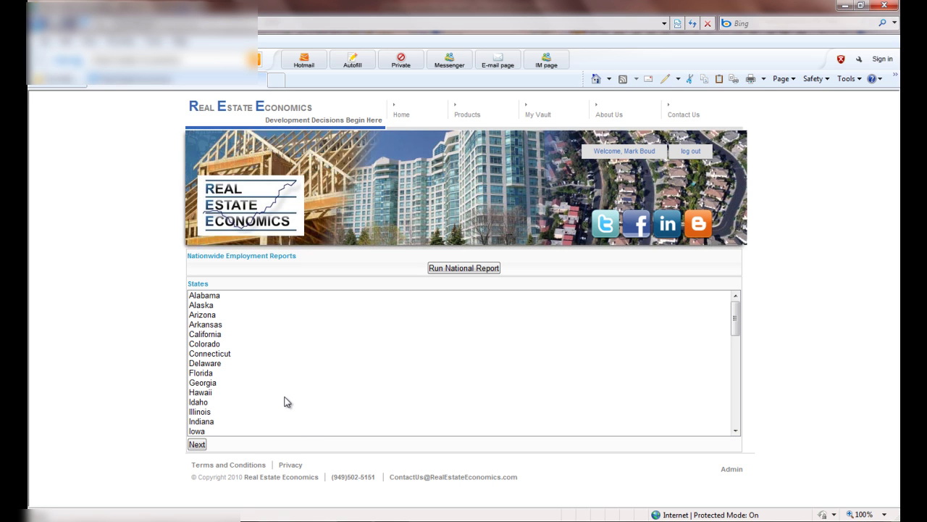
click(205, 335)
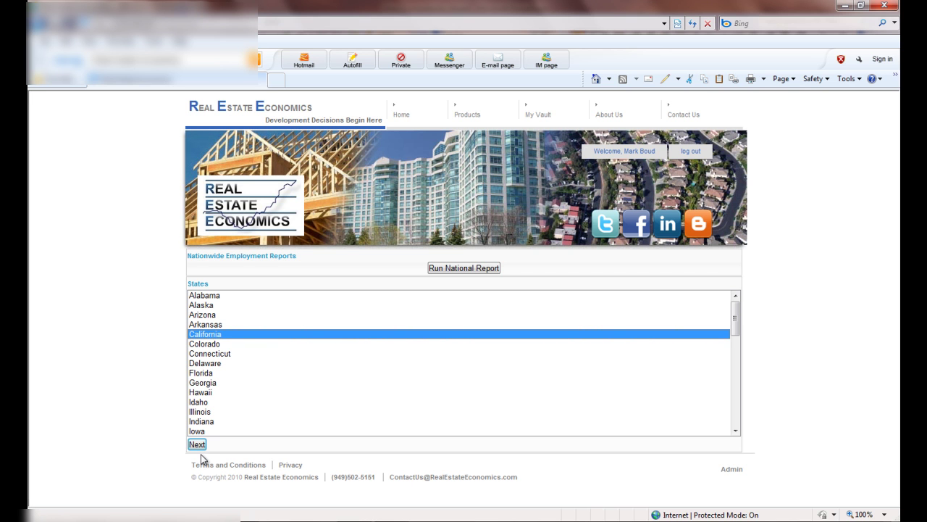
click(197, 444)
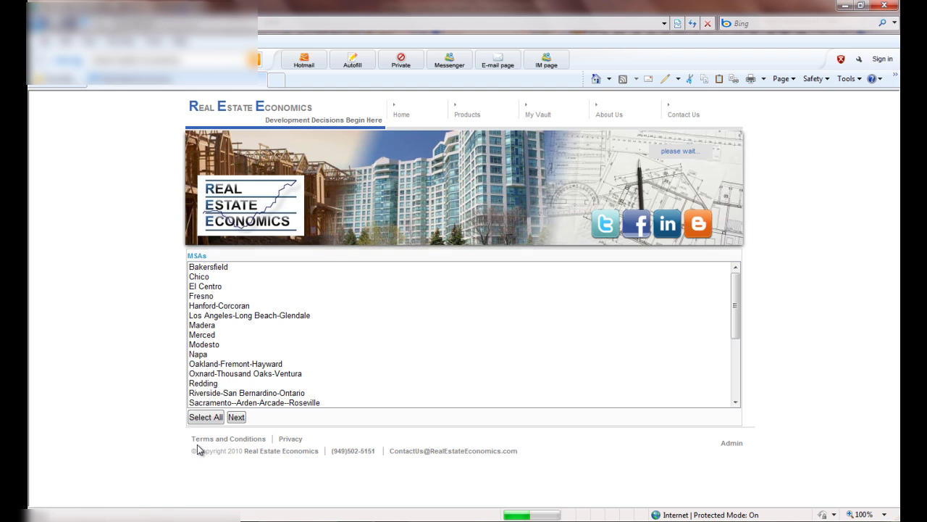
- Browse California's MSAs and select San Francisco-San Mateo-Redwood City
click(226, 374)
key(Down)
key(Down)
key(Down)
key(Down)
key(Down)
key(Down)
key(Down)
key(Down)
key(Down)
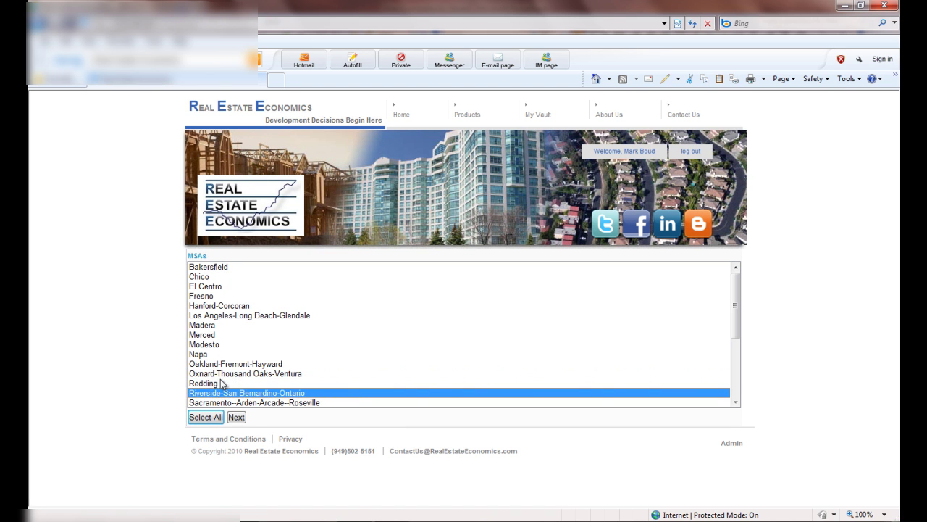
key(Up)
key(Up)
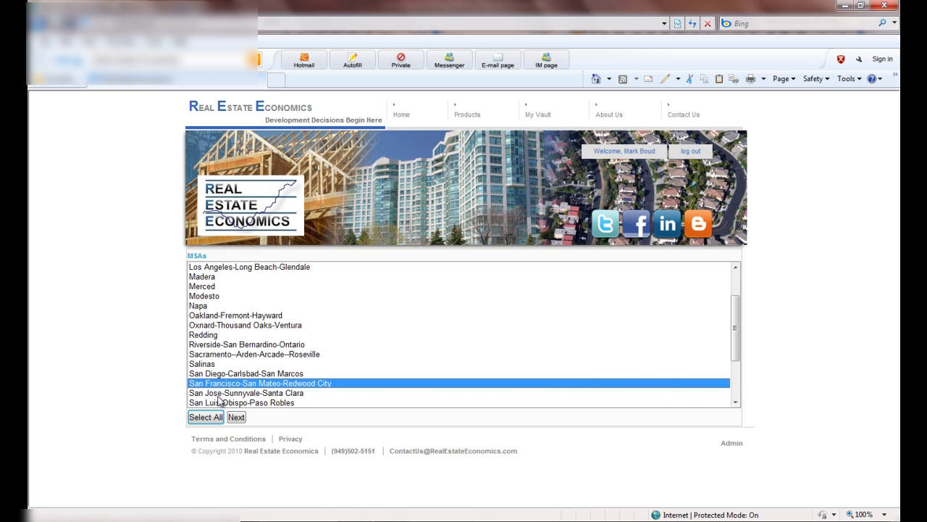
- Select the Santa Ana-Anaheim-Irvine MSA and submit the Nationwide Employment Report
key(Up)
key(Down)
key(Down)
key(Down)
key(Down)
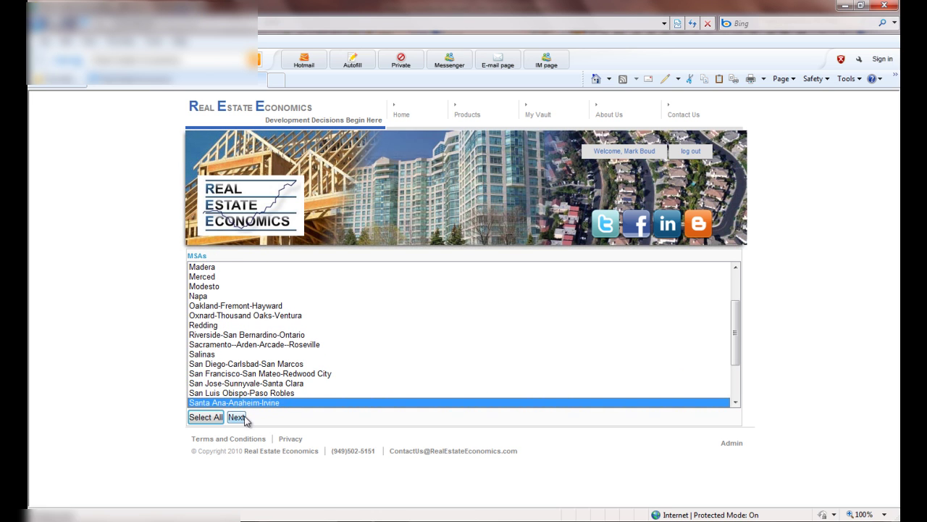
click(241, 418)
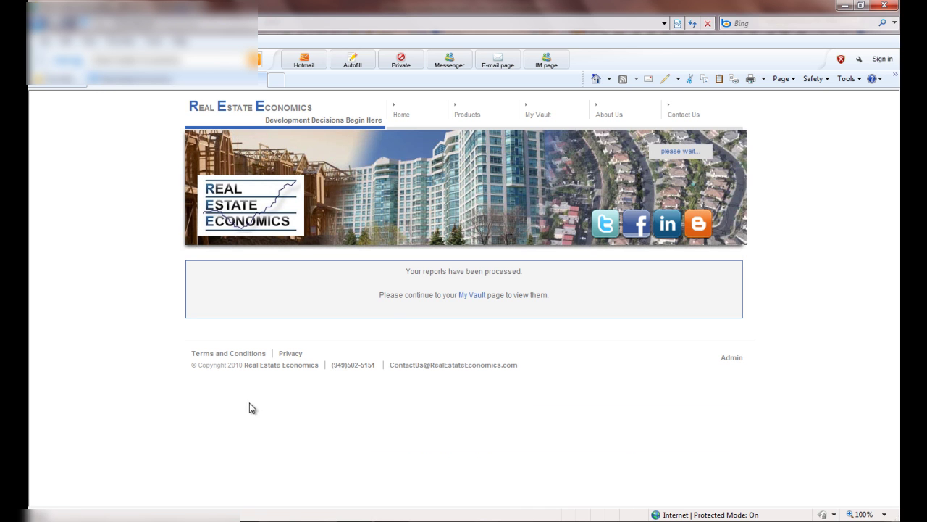
- Open My Vault and check the Employment report's status among the paid items
click(466, 295)
scroll(457, 299, down, 10)
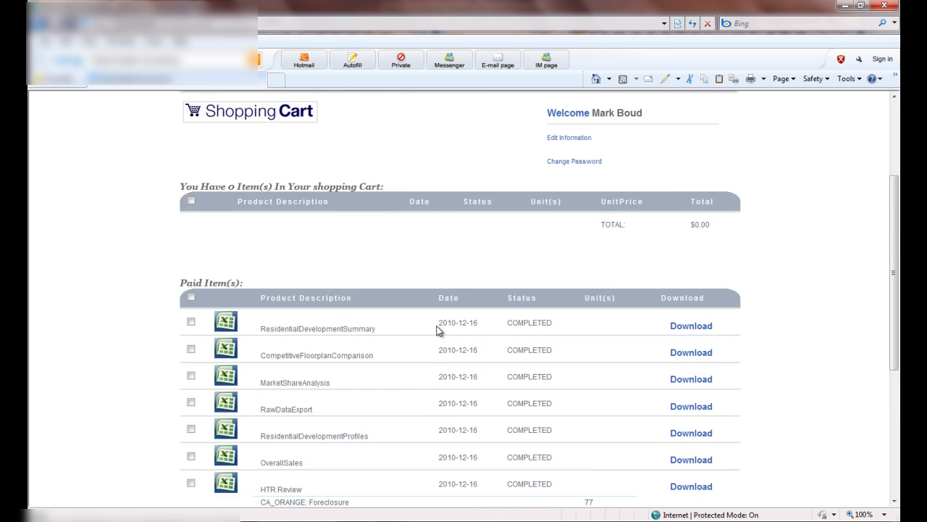
scroll(405, 355, down, 2)
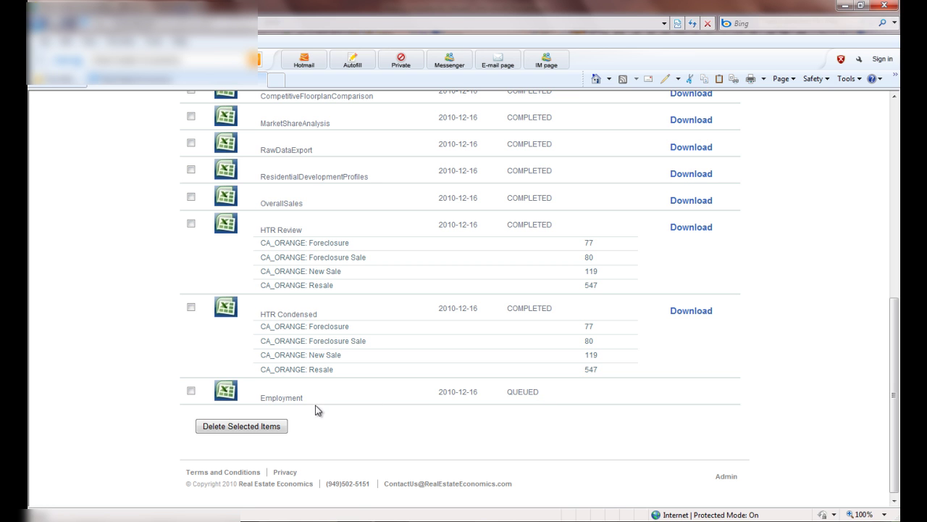
scroll(225, 392, up, 10)
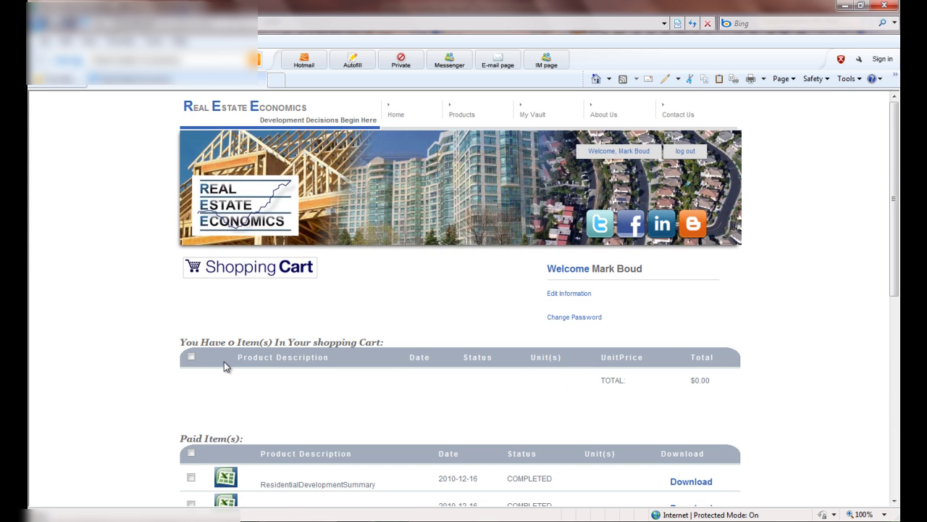
- From the products page, start the Nationwide Building Permit Report and choose California as the state
click(458, 110)
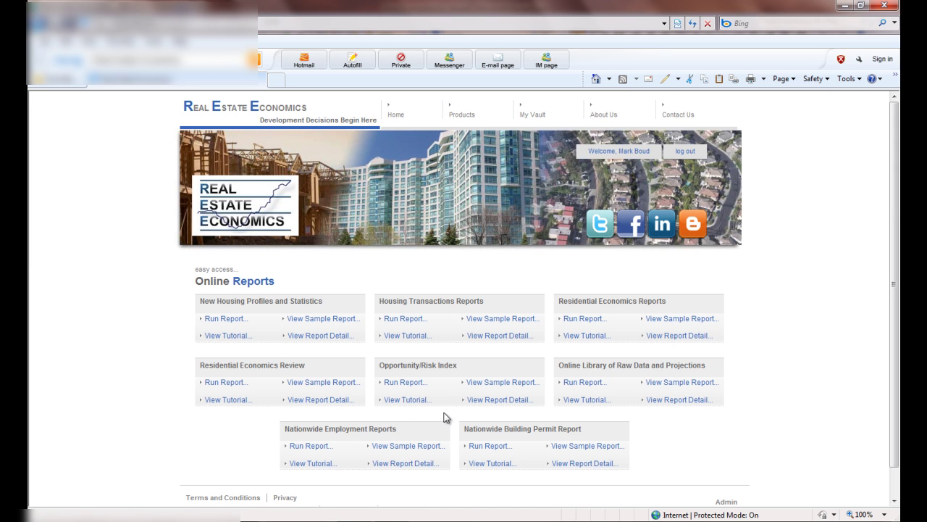
click(487, 446)
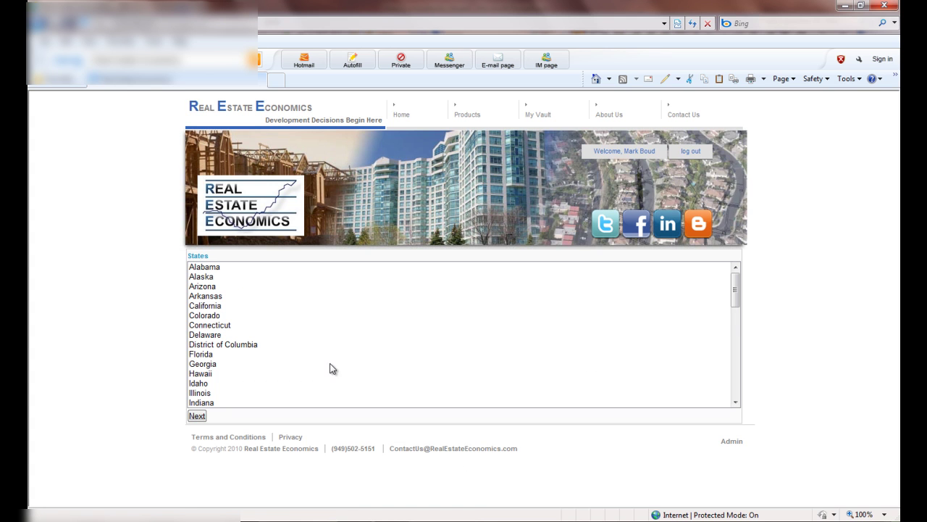
click(193, 307)
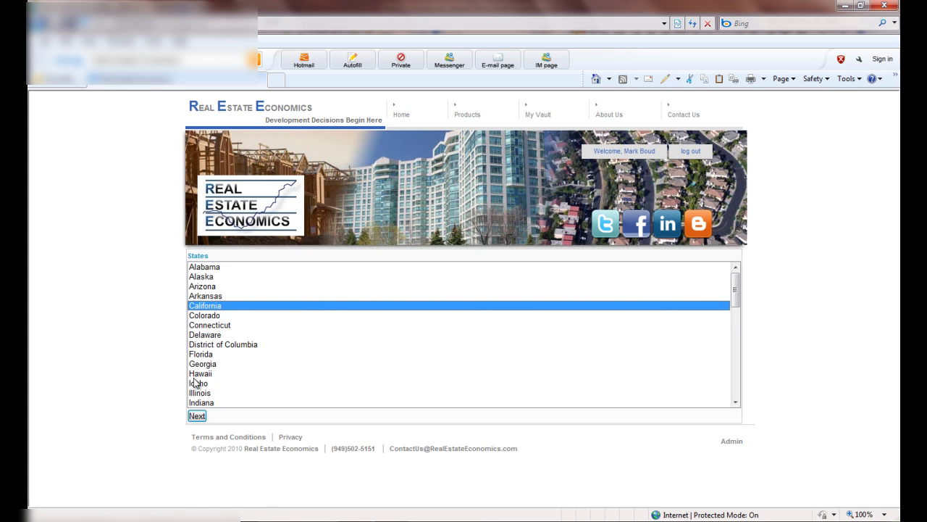
click(197, 416)
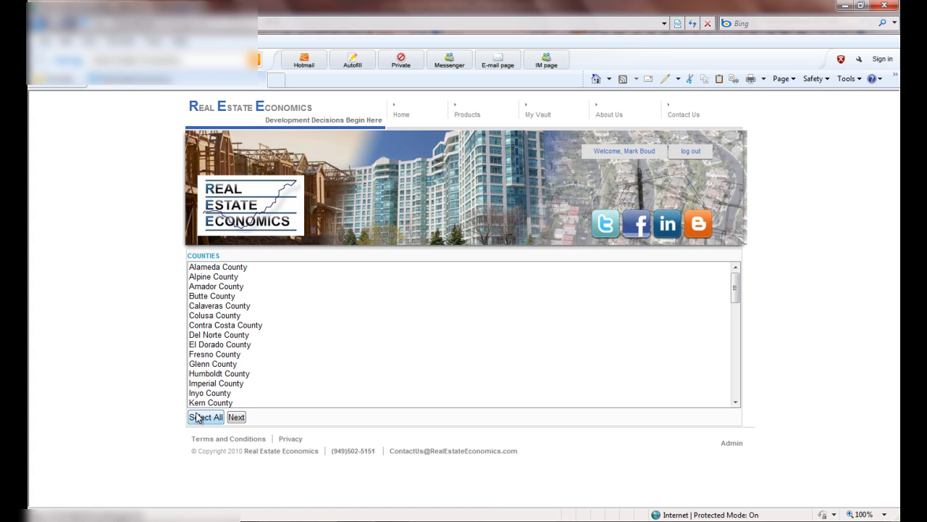
- Find Orange County in California's county list and choose it for the building permit report
click(204, 374)
key(Down)
key(Down)
key(Down)
key(Down)
key(Down)
key(Down)
key(Down)
key(Down)
key(Down)
key(Down)
key(Down)
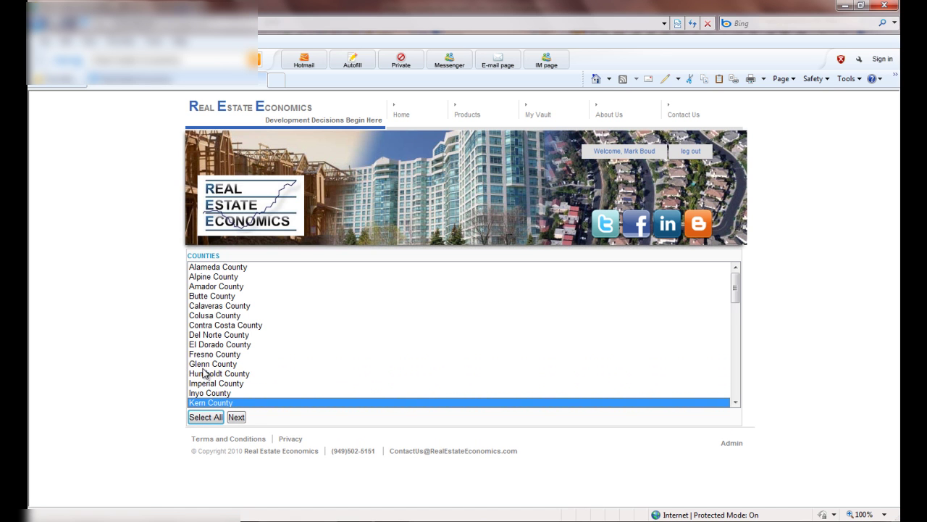
key(Down)
key(Down)
key(Down)
key(Down)
key(Down)
key(Down)
key(Down)
key(Down)
key(Down)
key(Down)
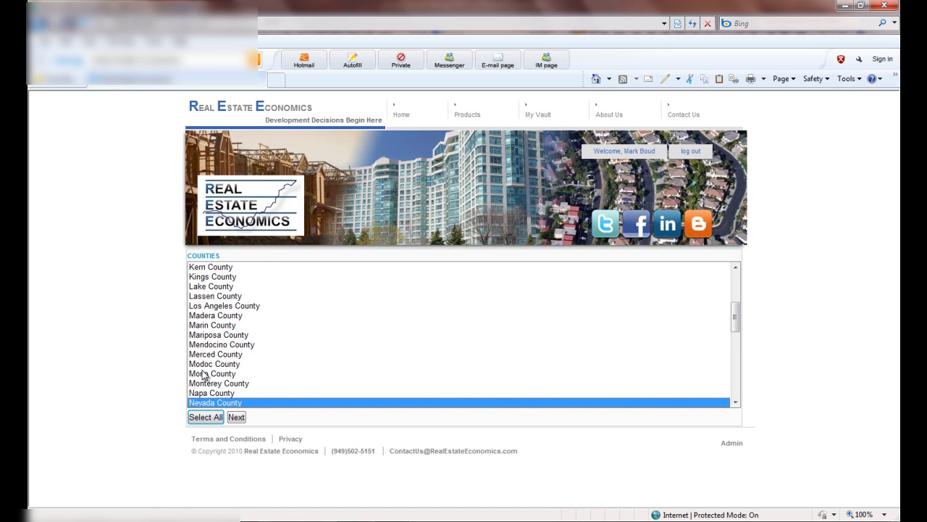
click(200, 374)
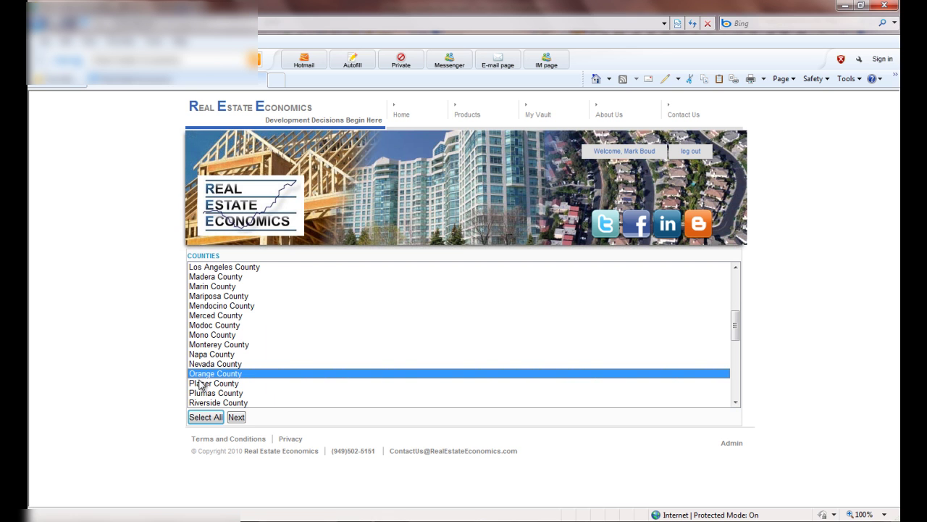
click(233, 417)
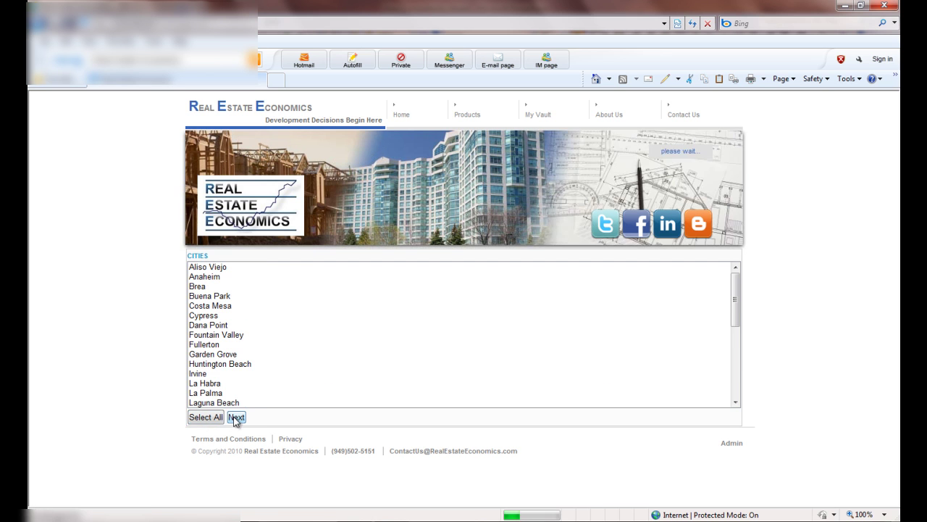
- Include all of Orange County's cities and submit the building permit report with the Annual time period
click(206, 417)
click(236, 417)
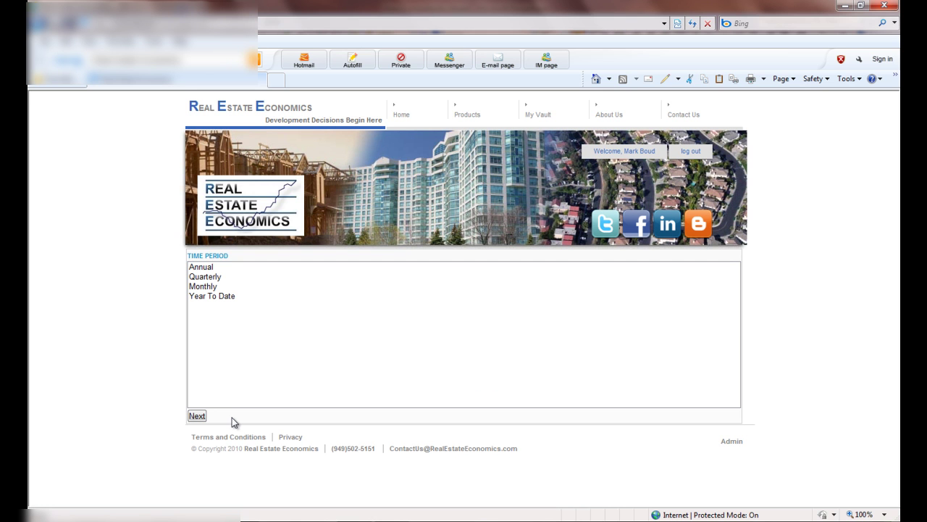
click(197, 268)
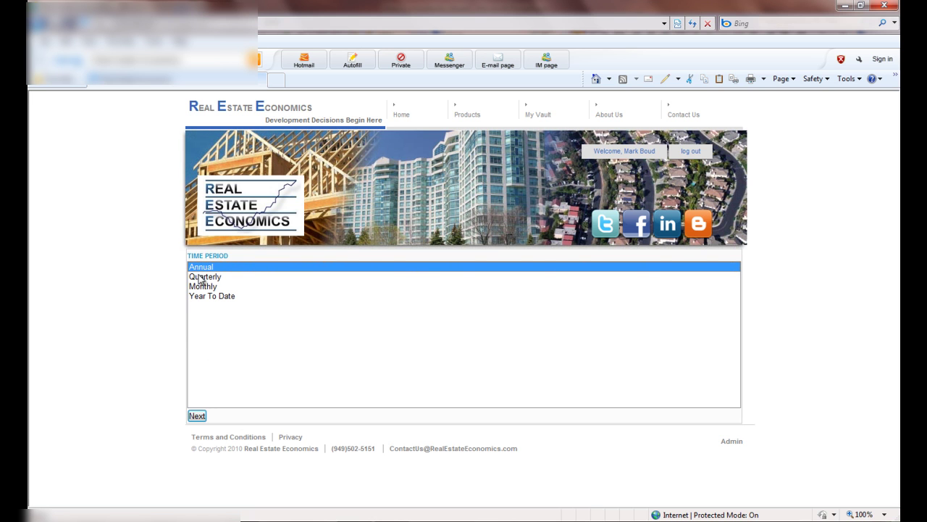
click(196, 414)
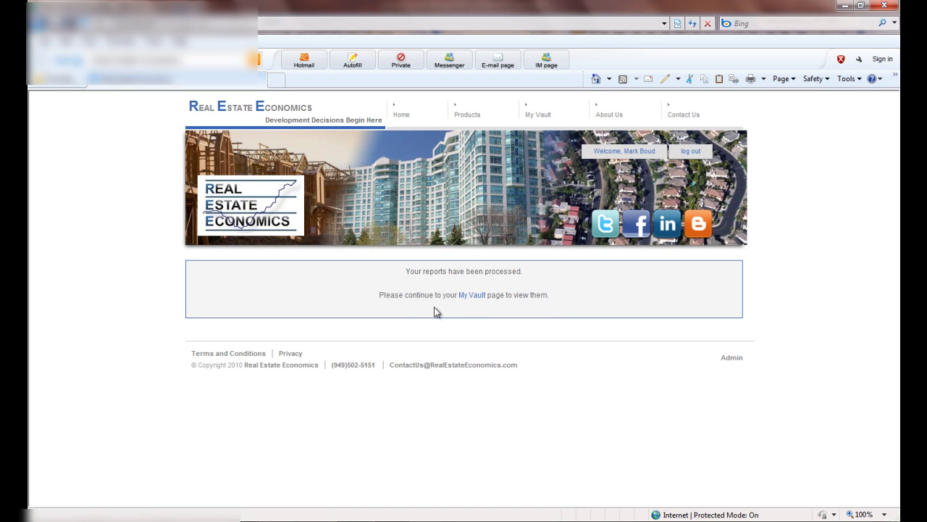
- Go to My Vault and download the Employment report, opening it directly in Excel
click(472, 296)
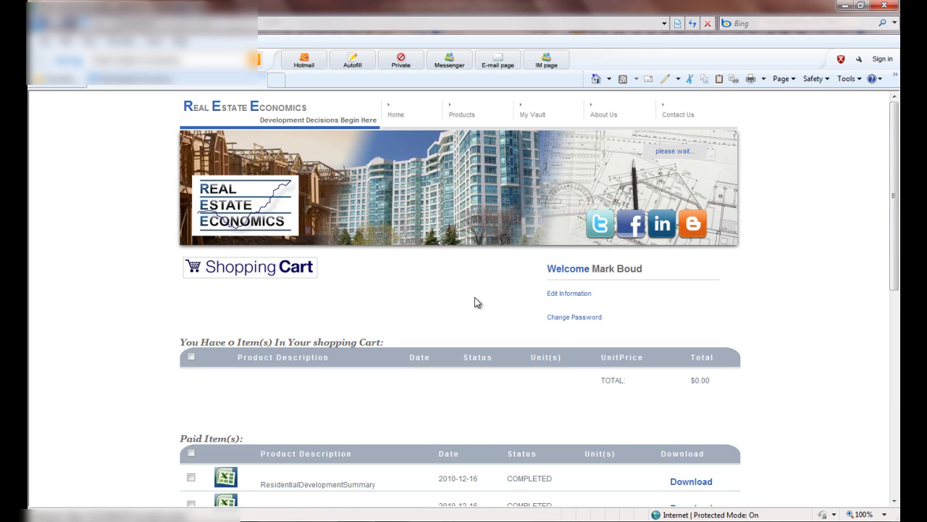
scroll(467, 307, down, 3)
scroll(466, 307, down, 5)
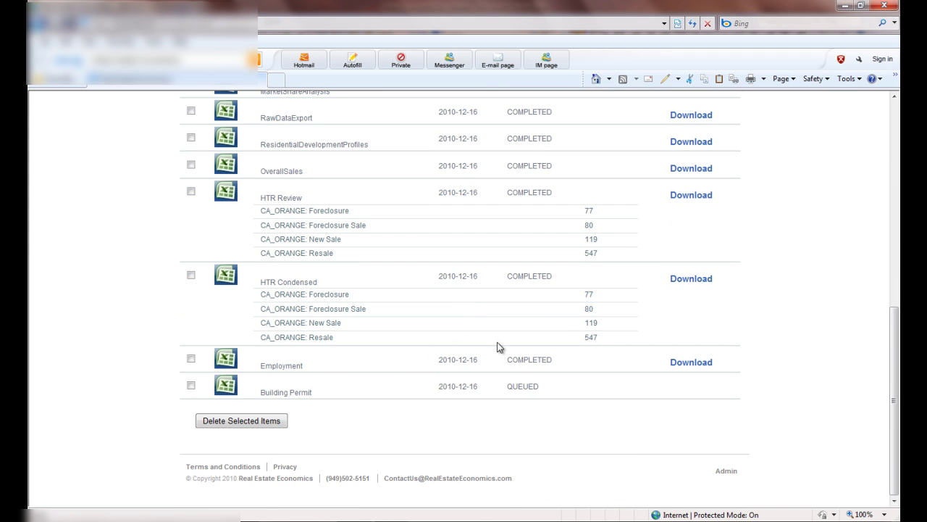
click(689, 364)
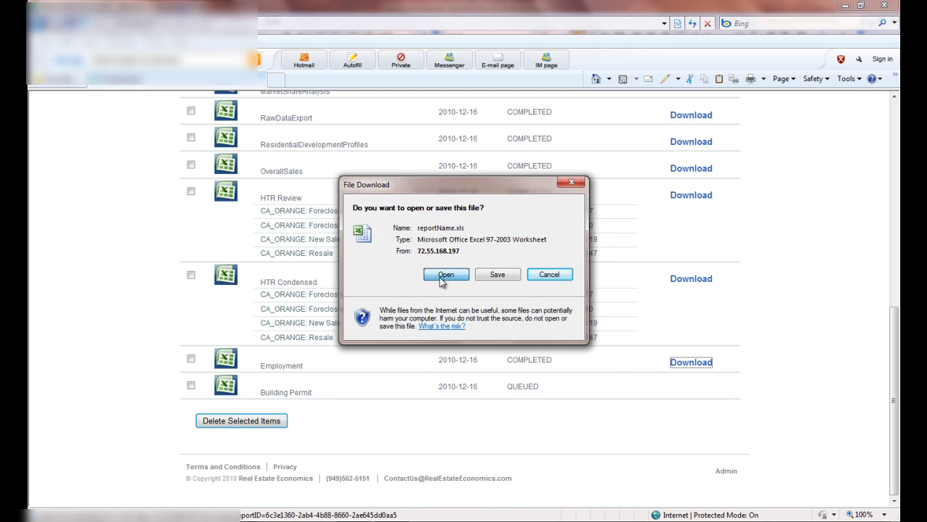
click(440, 277)
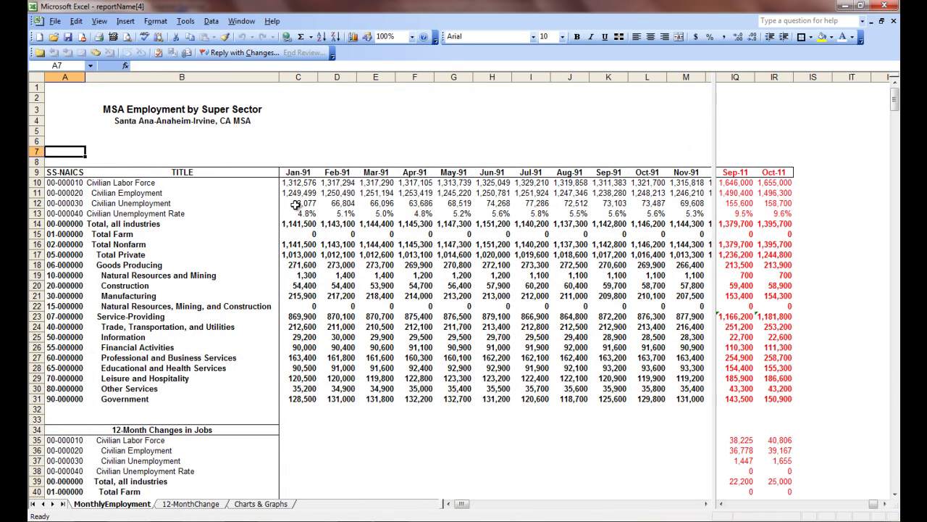
- Examine the MonthlyEmployment row titles from Civilian Labor Force down to Total Nonfarm
click(155, 184)
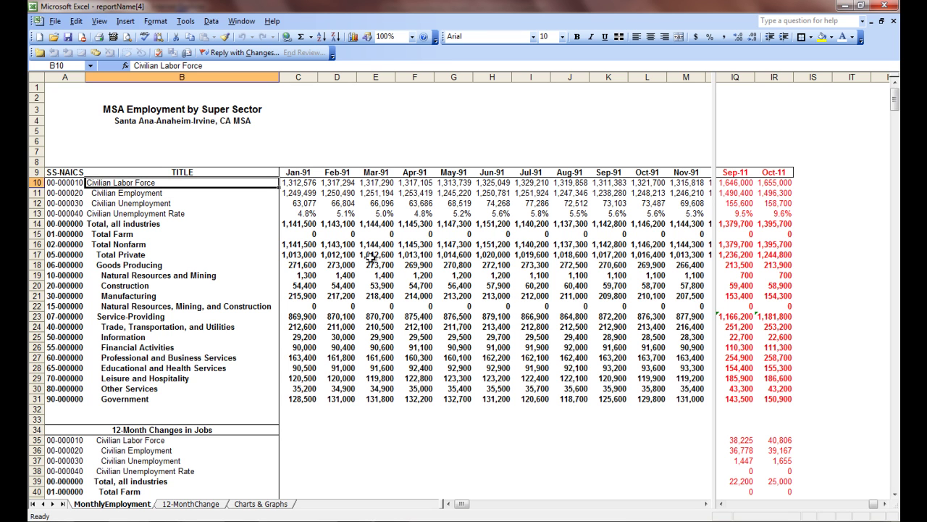
key(Down)
key(Down)
key(Down)
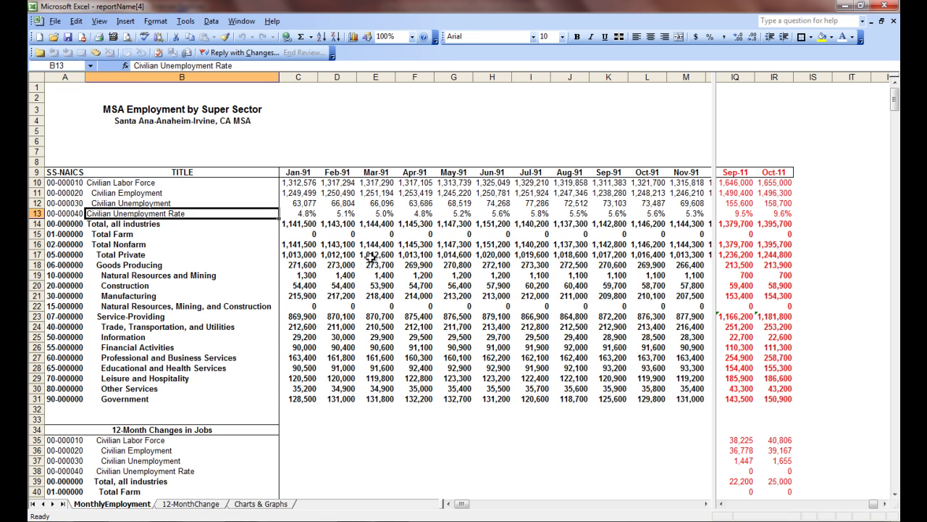
key(Down)
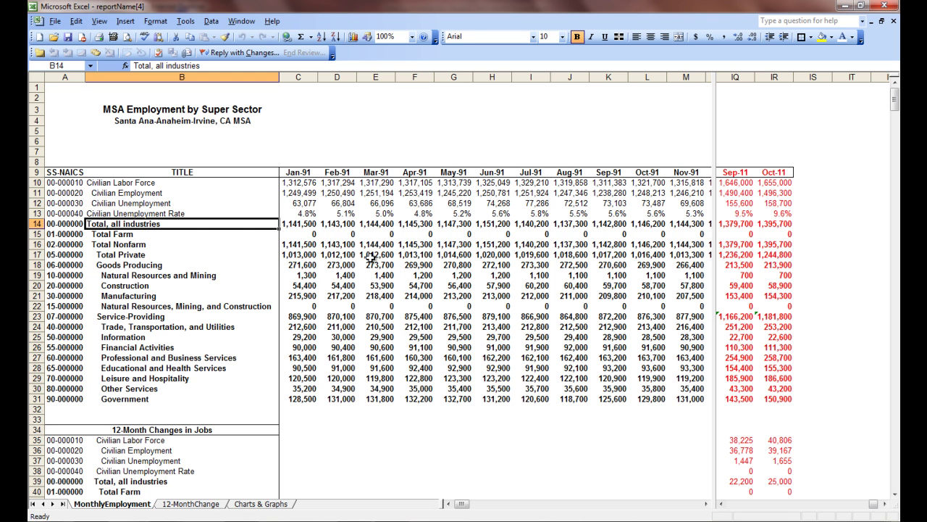
key(Down)
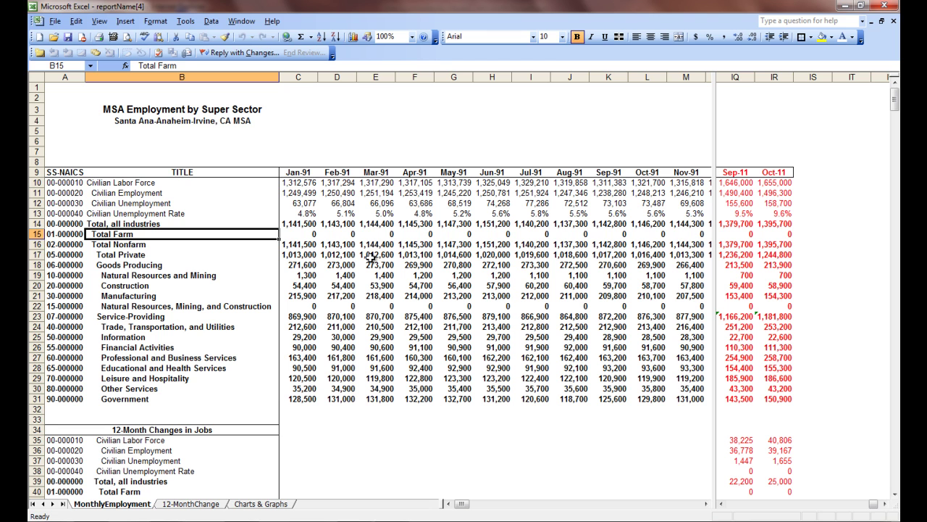
key(Down)
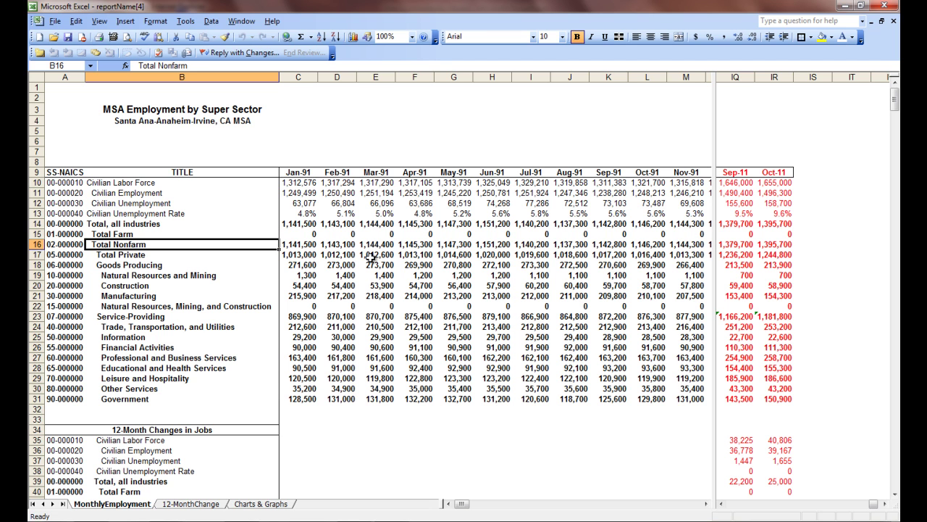
- Highlight the sector titles from Total Private down to Government in column B
key(Down)
key(shift+Down)
key(shift+Down)
key(shift+Down)
key(shift+Down)
key(shift+Down)
key(shift+Down)
key(shift+Down)
key(shift+Down)
key(shift+Down)
key(shift+Down)
key(shift+Down)
key(shift+Down)
key(shift+Down)
key(shift+Down)
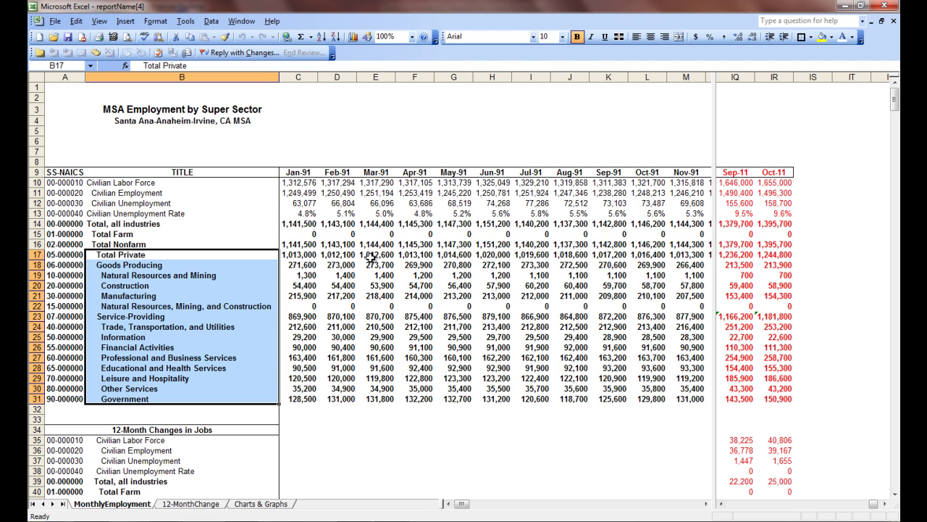
- Examine the monthly employment figures along the Total Private row from Jan-91 through to the 2011 forecast months
key(Right)
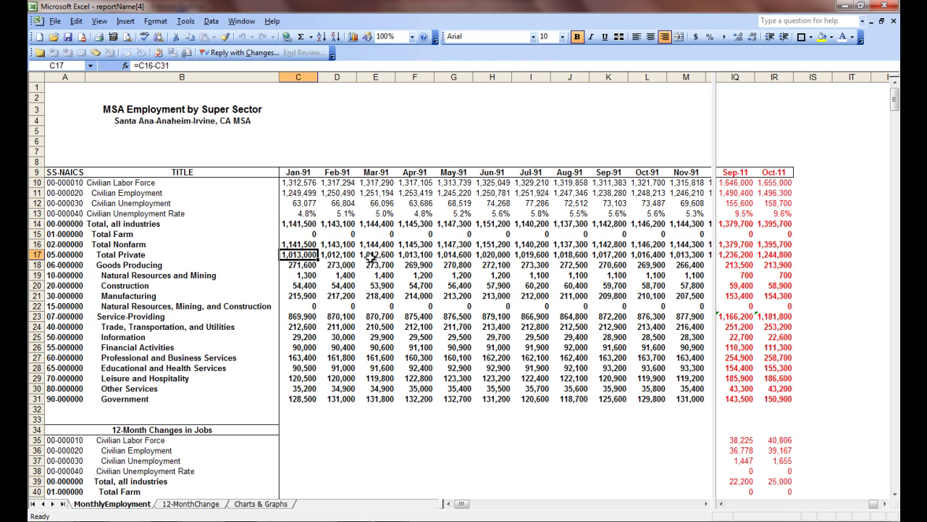
key(Right)
key(Right)
key(Right)
key(Right)
key(Right)
key(Right)
key(Right)
key(Right)
key(Right)
key(Right)
key(Right)
key(Right)
key(Right)
key(Right)
key(Right)
key(Right)
key(Right)
key(Right)
key(Right)
key(Right)
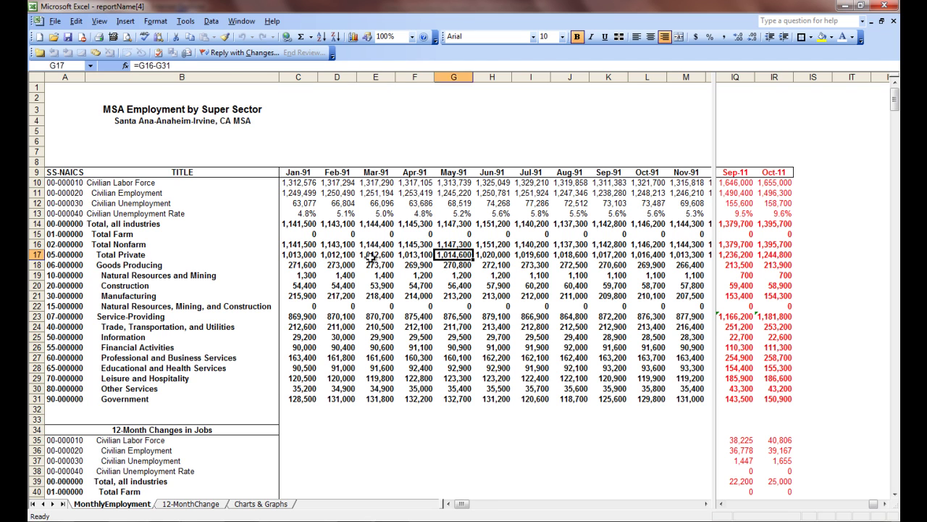
key(Right)
key(Right)
key(Right)
key(Right)
key(Right)
key(Right)
key(Right)
key(Right)
key(Right)
key(Right)
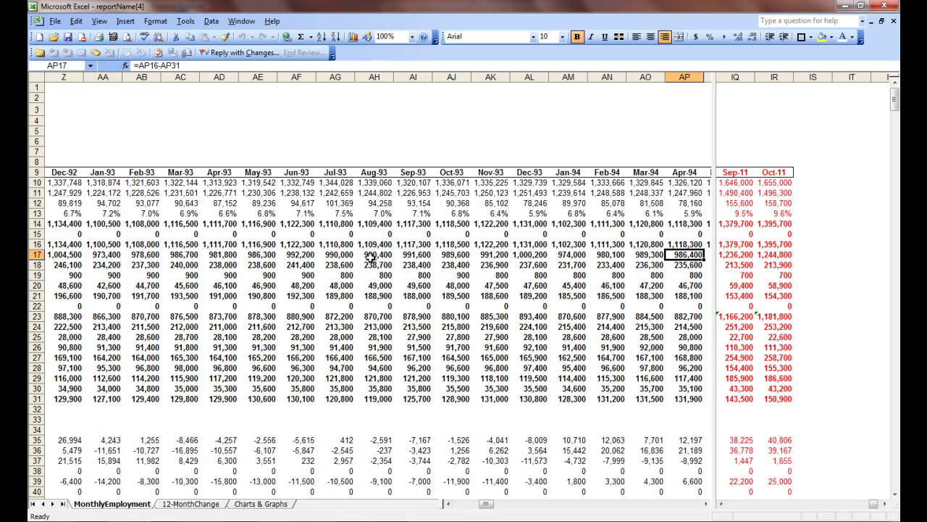
key(Right)
key(Right)
key(Right)
key(Right)
key(Right)
key(Right)
key(Right)
key(Right)
key(Right)
key(Right)
key(Right)
key(Right)
key(Right)
key(Right)
key(Right)
key(Right)
key(Right)
key(Right)
key(Right)
key(Right)
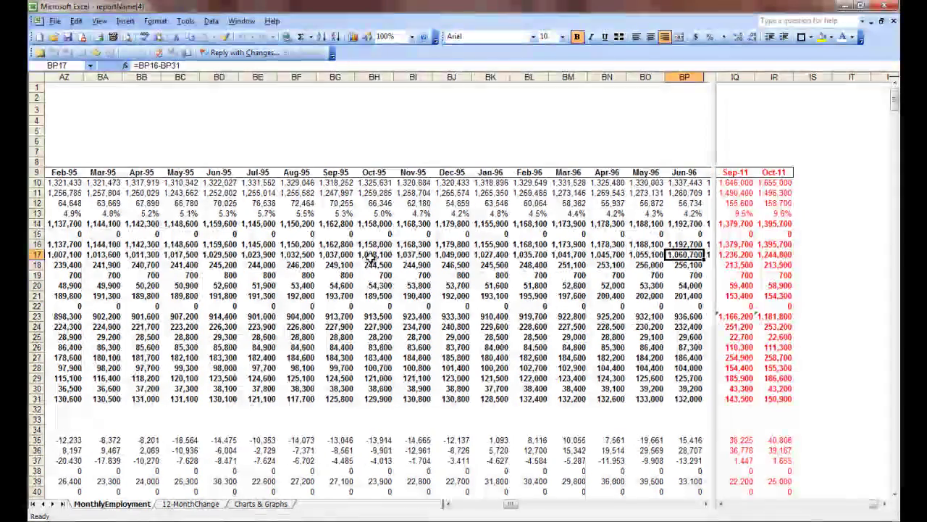
key(Right)
key(Right)
key(Right)
key(Right)
key(Right)
key(Right)
key(Right)
key(Right)
key(Right)
key(Right)
key(Right)
key(Right)
key(Right)
key(Right)
key(Right)
key(Right)
key(Right)
key(Right)
key(Right)
key(Right)
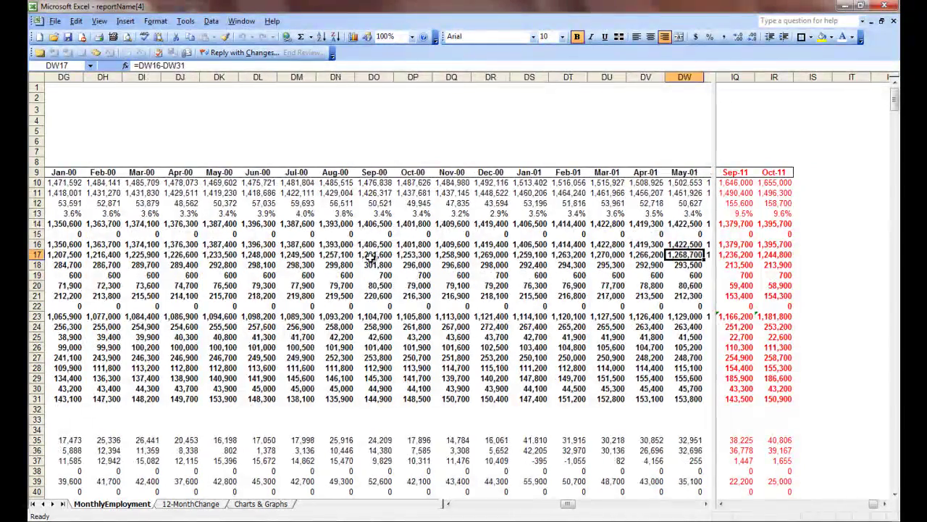
key(Right)
key(Right)
key(Right)
key(Right)
key(Right)
key(Right)
key(Right)
key(Right)
key(Right)
key(Right)
key(Right)
key(Right)
key(Right)
key(Right)
key(Right)
key(Right)
key(Right)
key(Right)
key(Right)
key(Right)
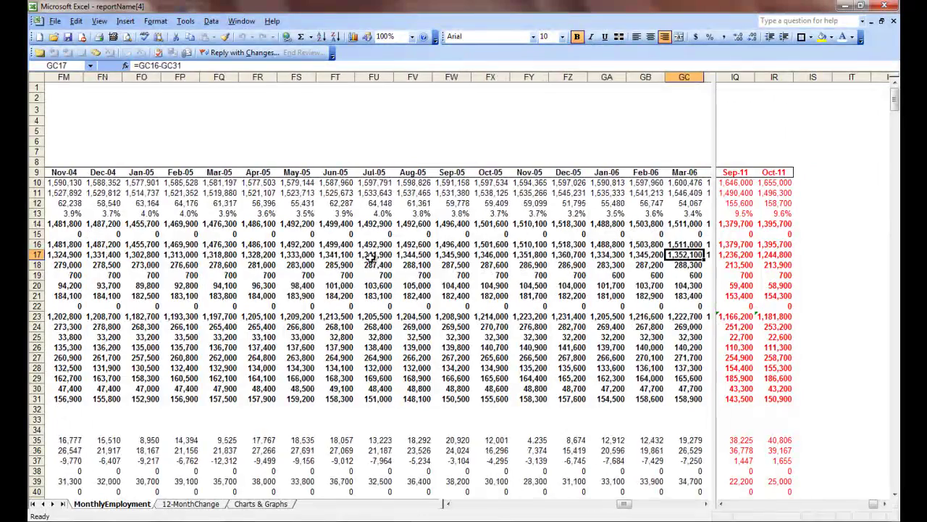
key(Right)
key(Right)
key(Right)
key(Right)
key(Right)
key(Right)
key(Right)
key(Right)
key(Right)
key(Right)
key(Right)
key(Right)
key(Right)
key(Right)
key(Right)
key(Right)
key(Right)
key(Right)
key(Right)
key(Right)
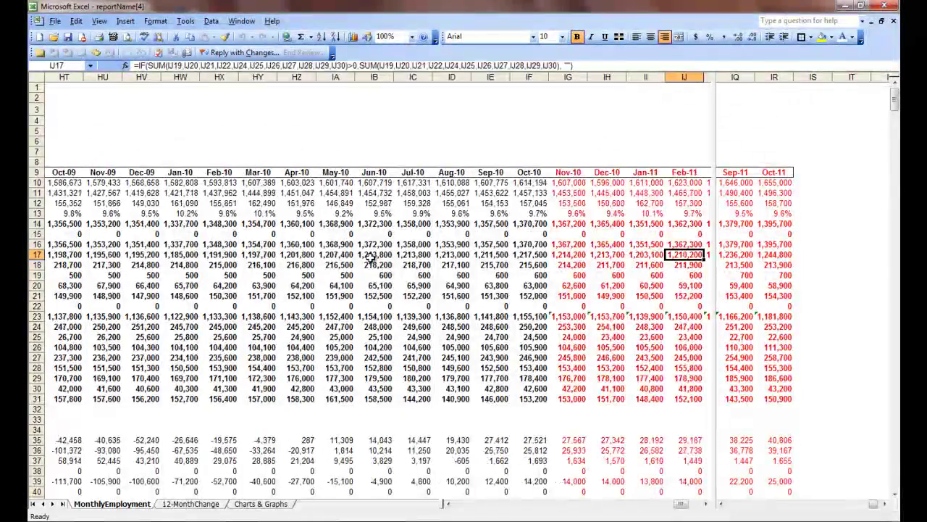
- Bring the whole 12 Month Forecast block from Nov-10 to Oct-11 into view and remove the vertical window split
key(Left)
key(Left)
key(Left)
key(Left)
key(Left)
key(Left)
key(Left)
key(Left)
key(Left)
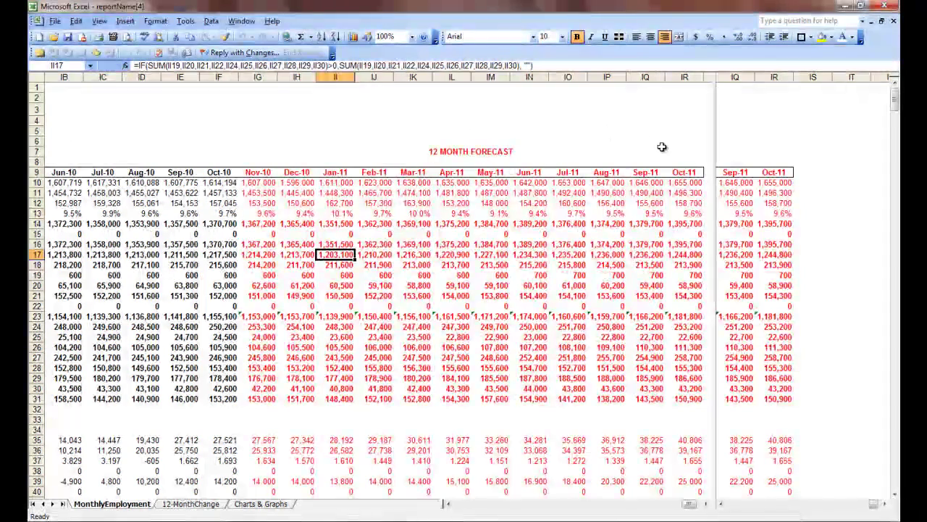
double_click(716, 162)
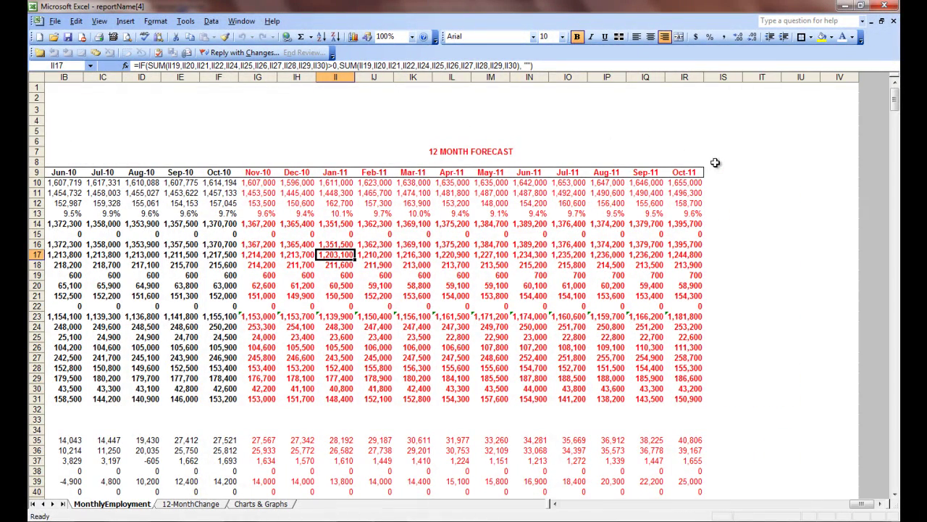
- On the 12-MonthChange sheet, autofit the Number column of the Oct '08 to Oct '09 change so its values display
click(187, 505)
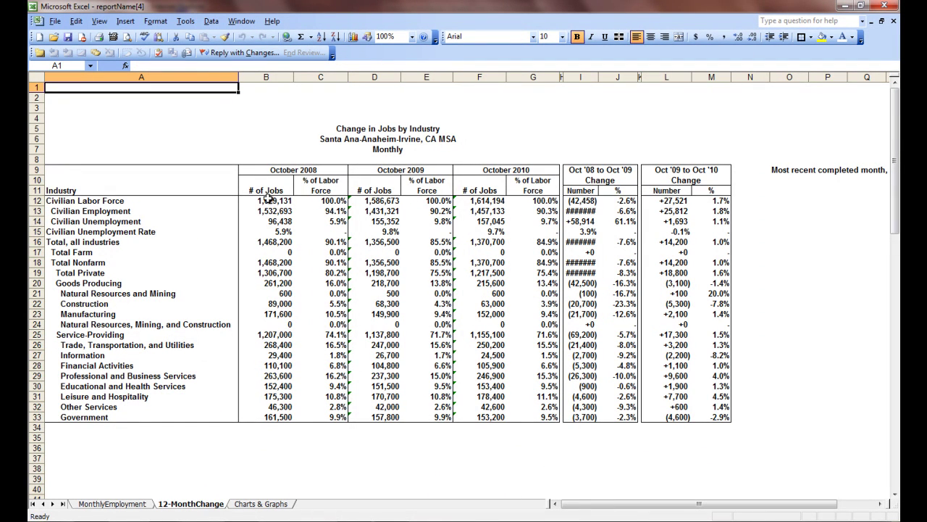
click(582, 213)
key(alt+o)
key(o)
key(a)
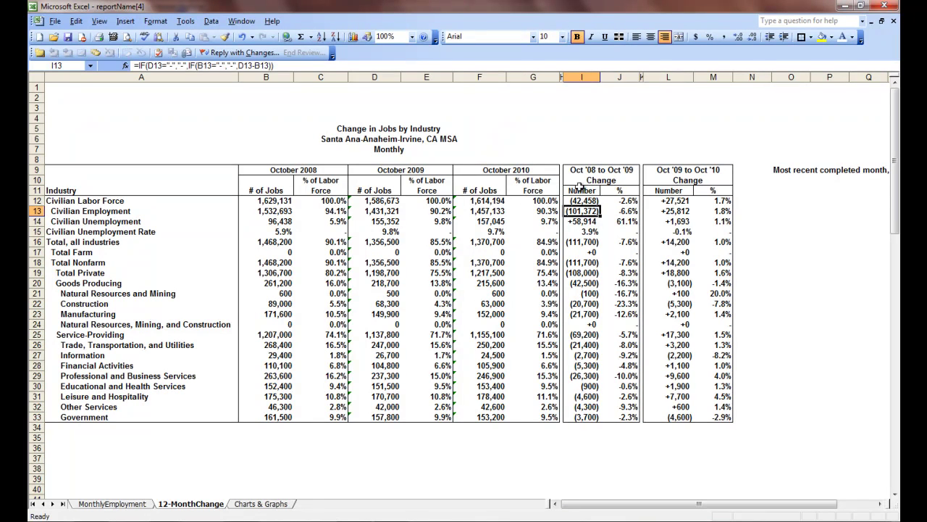
- Compare the Oct '08 to Oct '09 and Oct '09 to Oct '10 job changes for Civilian Employment and Total, all industries
click(580, 182)
key(Down)
key(Down)
key(Down)
key(Right)
key(Right)
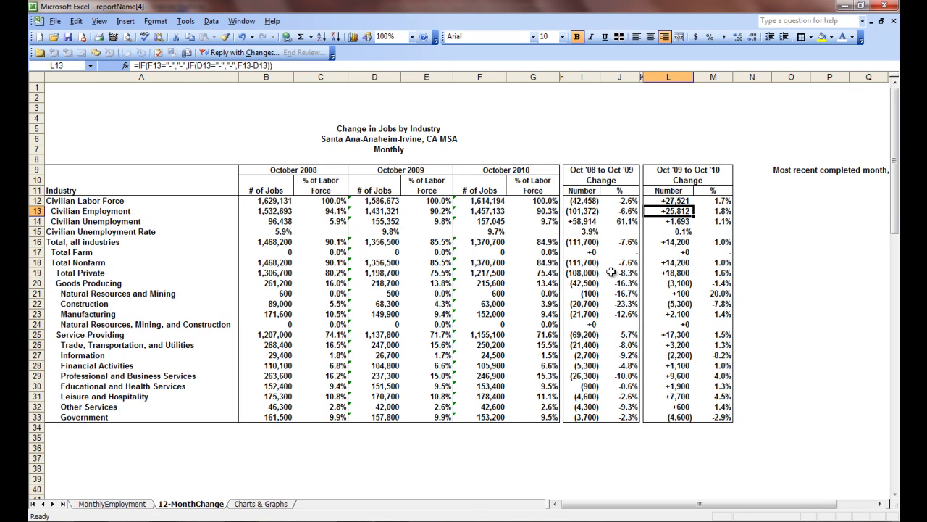
key(Down)
key(Down)
key(Down)
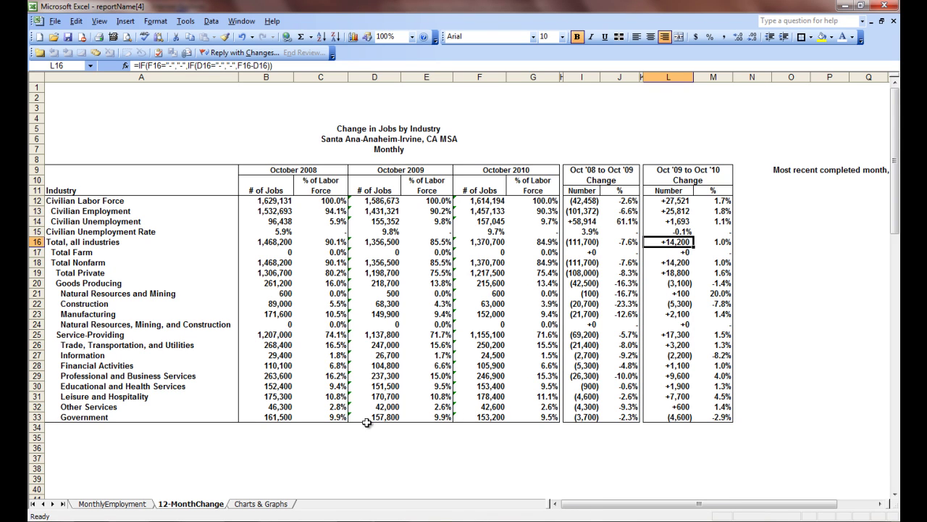
- On the Charts & Graphs sheet, examine the 12-month nonfarm job changes for Oct-10p and Oct-11f
click(259, 504)
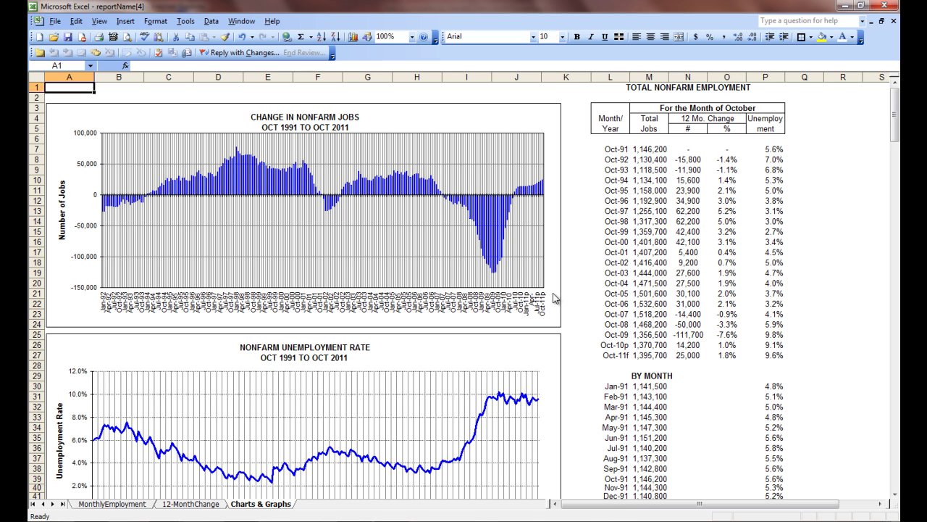
click(685, 356)
key(Left)
key(Left)
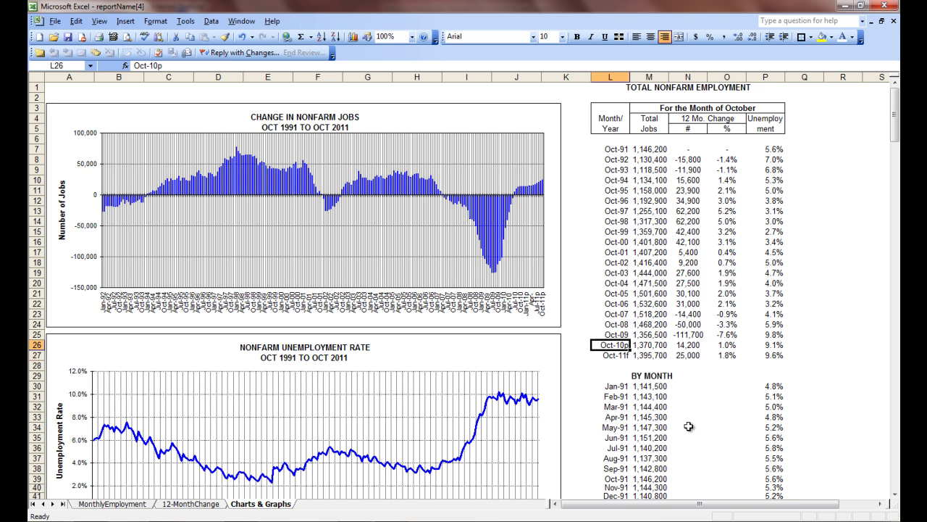
key(Right)
key(Right)
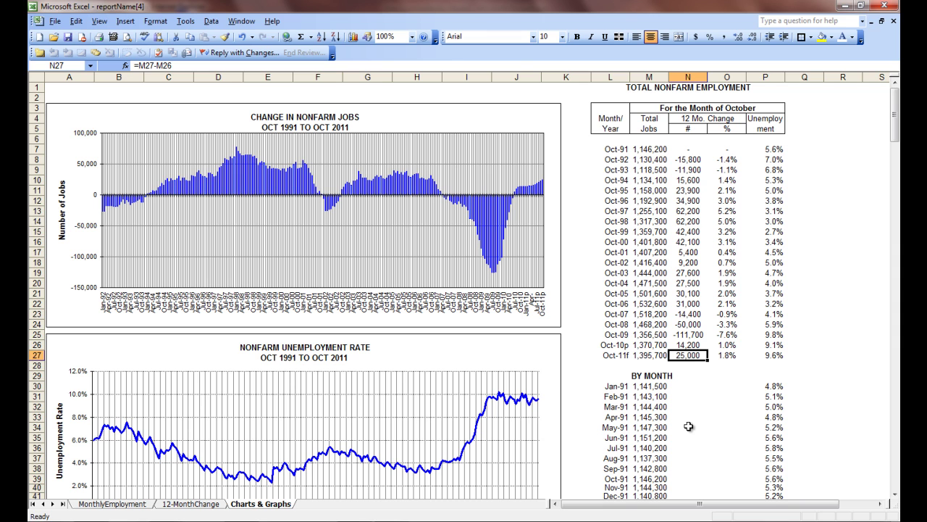
key(Up)
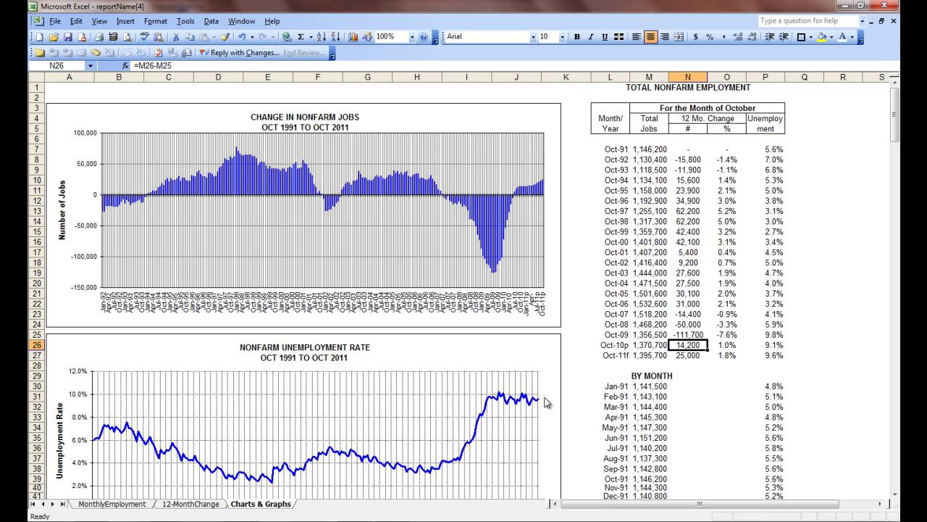
- Review the rest of the Charts & Graphs sheet down to the Jobs per Industry chart, and return to cell A1
click(594, 414)
key(Down)
key(Down)
key(Down)
key(Down)
key(Down)
key(Down)
key(Down)
key(Down)
key(Down)
key(Down)
key(Down)
key(Down)
key(Down)
key(Down)
key(Down)
key(Down)
key(Down)
key(Down)
key(Down)
key(Down)
key(Down)
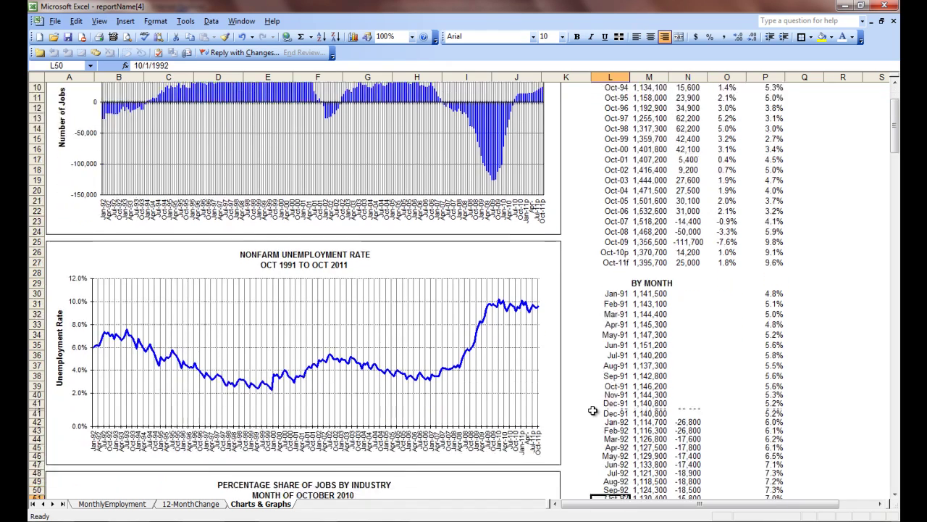
key(Down)
key(Down)
key(Down)
key(Down)
key(Down)
key(Down)
key(Down)
key(Down)
key(Down)
key(Down)
key(Down)
key(Down)
key(Down)
key(Down)
key(Down)
key(Down)
key(Down)
key(Down)
key(Down)
key(Down)
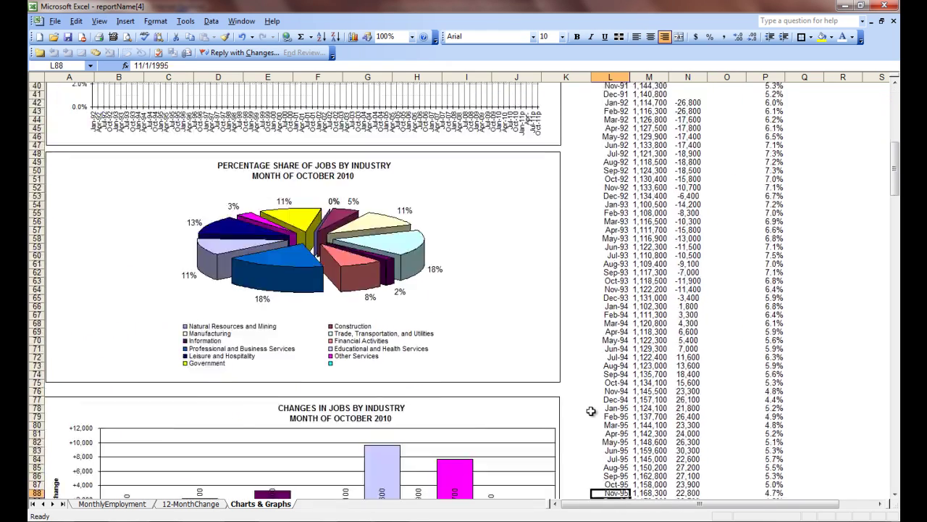
key(Down)
key(Down)
key(Down)
key(Down)
key(Down)
key(Down)
key(Down)
key(Down)
key(Down)
key(Down)
key(Down)
key(Down)
key(Down)
key(Down)
key(Down)
key(Down)
key(Down)
key(Down)
key(Down)
key(Down)
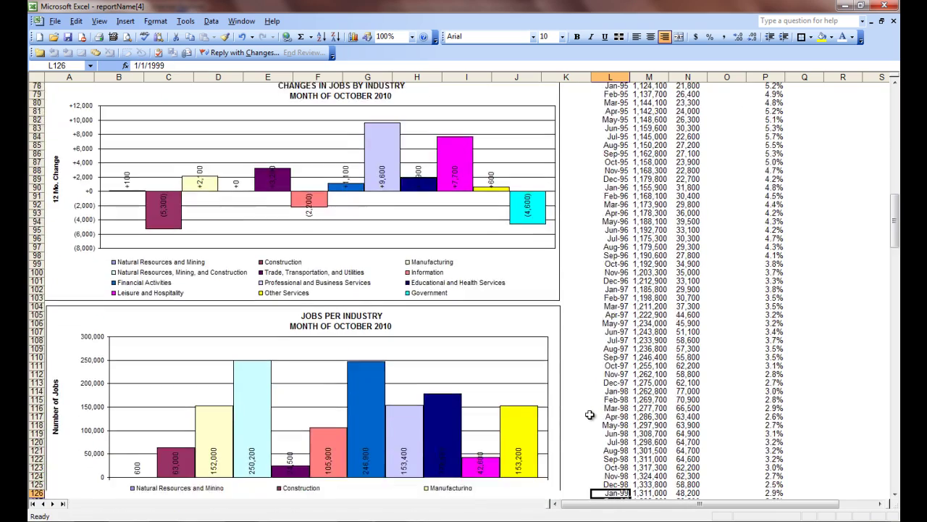
key(Down)
key(Down)
key(Down)
key(Down)
key(Down)
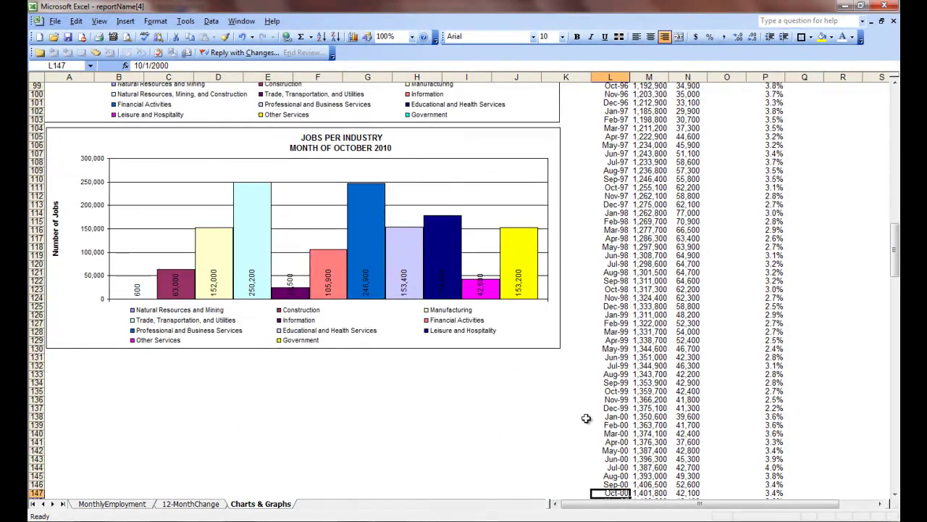
key(ctrl+Home)
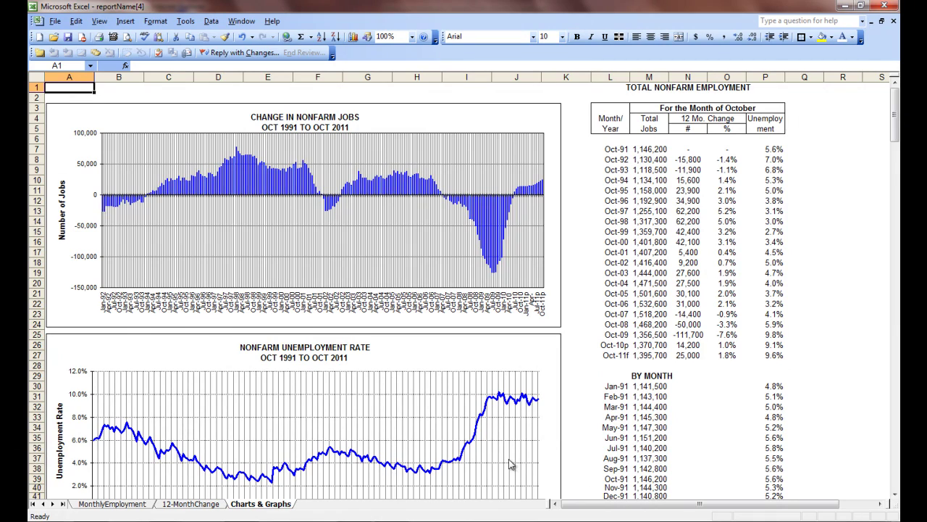
- On the MonthlyEmployment sheet, look back from the 12 Month Forecast through the monthly figures to Oct-08, and return to cell A1
click(194, 505)
click(106, 505)
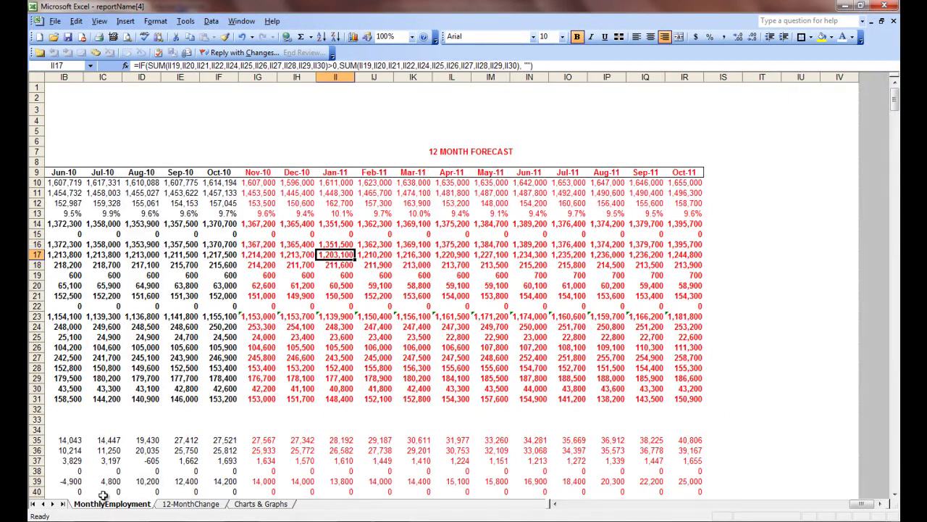
key(Left)
key(Left)
key(Left)
key(Left)
key(Left)
key(Left)
key(Left)
key(Left)
key(Left)
key(Left)
key(Left)
key(Left)
key(Left)
key(Left)
key(Left)
key(Left)
key(Left)
key(Left)
key(Left)
key(Left)
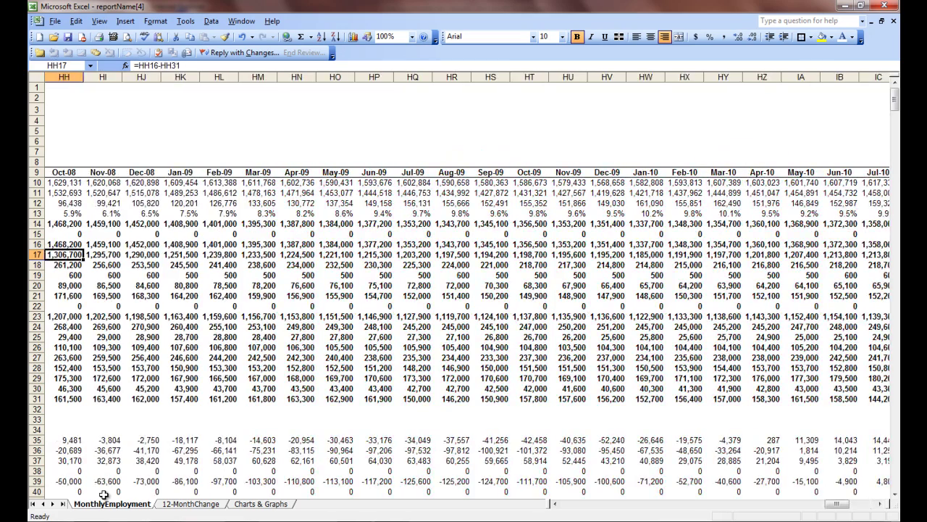
key(ctrl+Home)
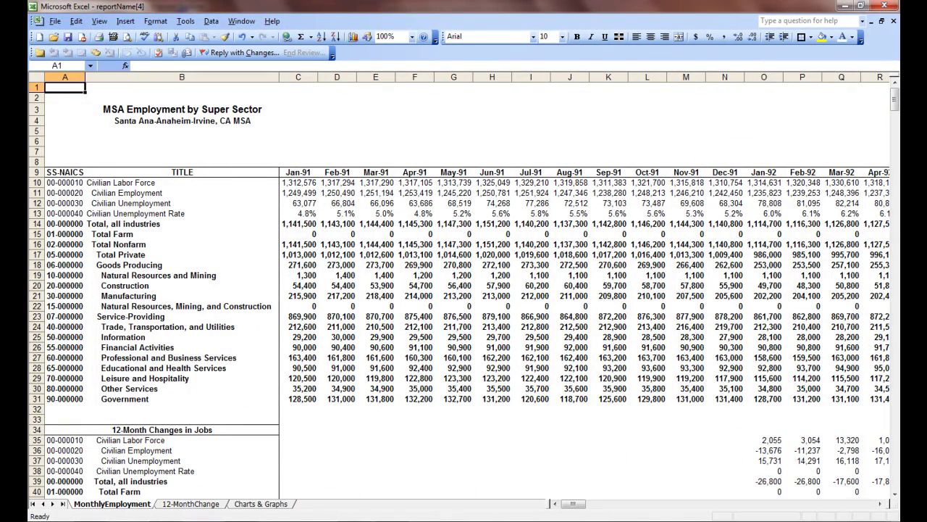
- Switch to the Real Estate Economics vault in Internet Explorer, refresh the paid items, and open the Building Permit download in Excel
key(alt+Tab)
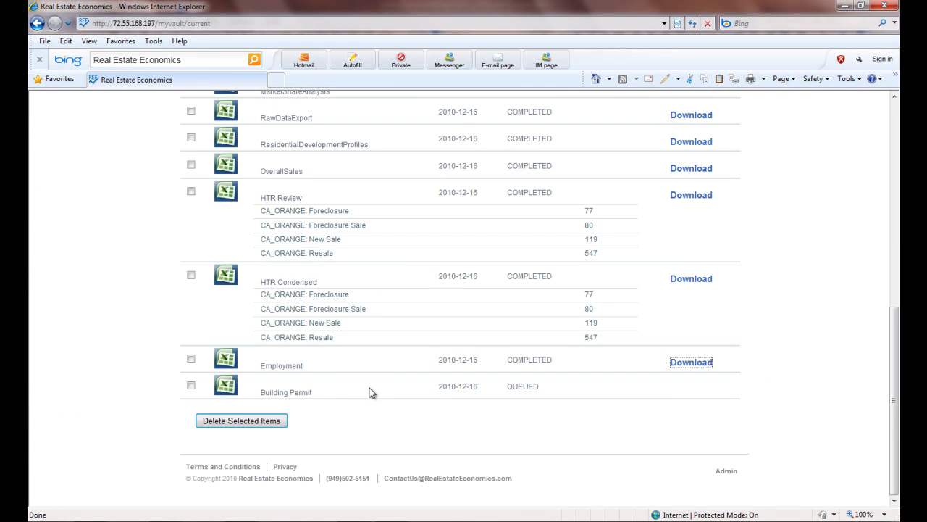
key(F5)
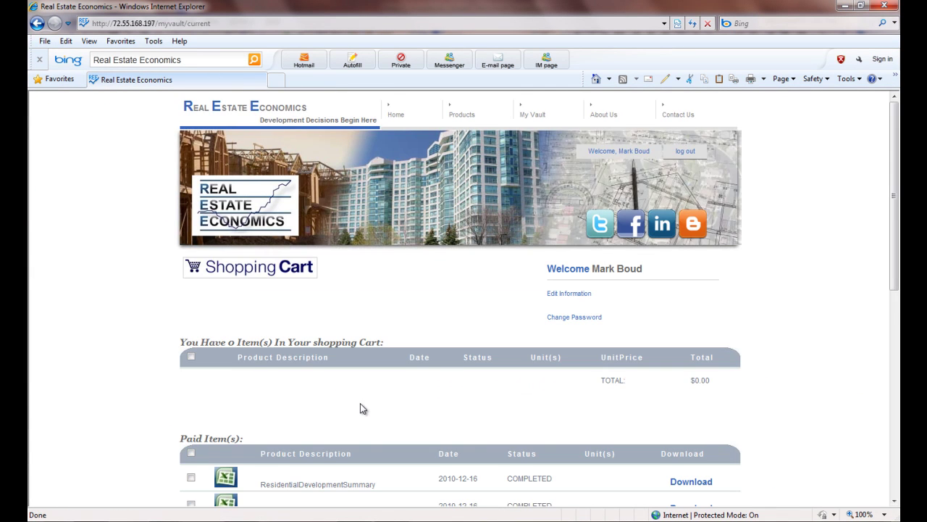
scroll(365, 403, down, 6)
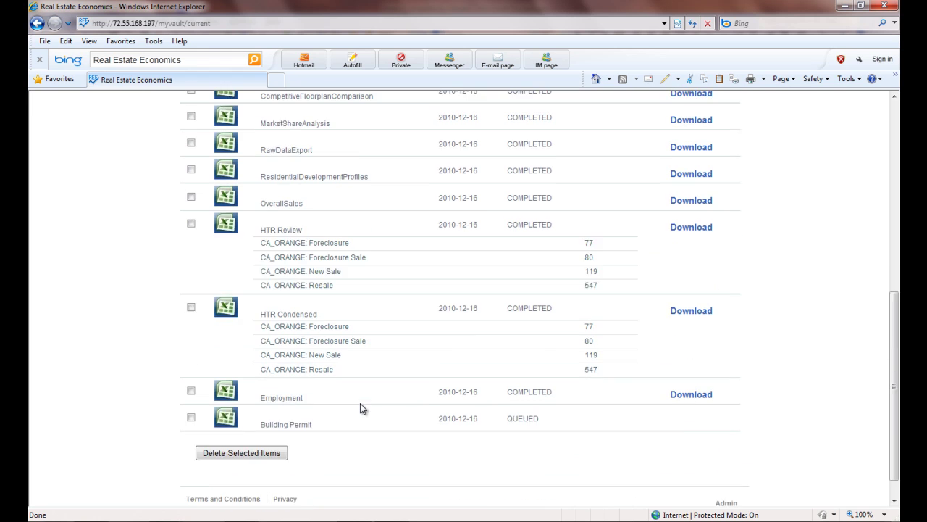
scroll(360, 402, down, 1)
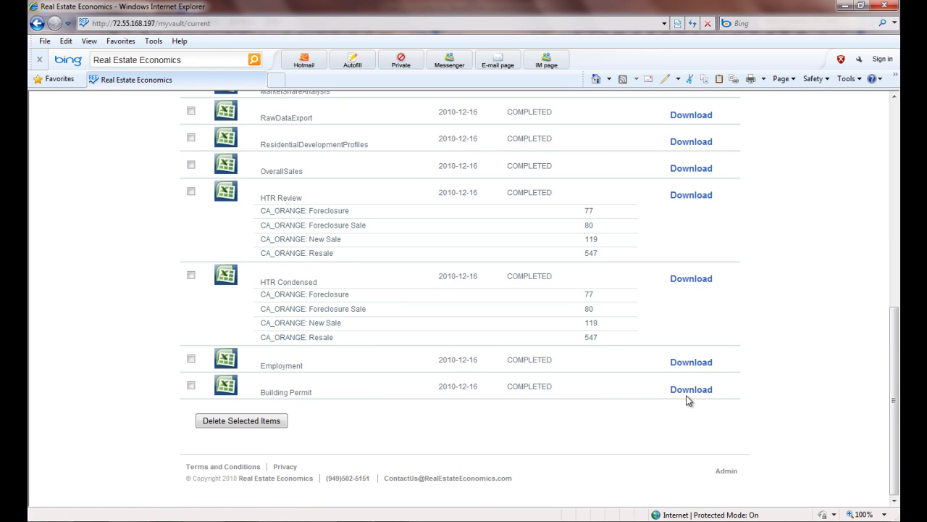
click(686, 395)
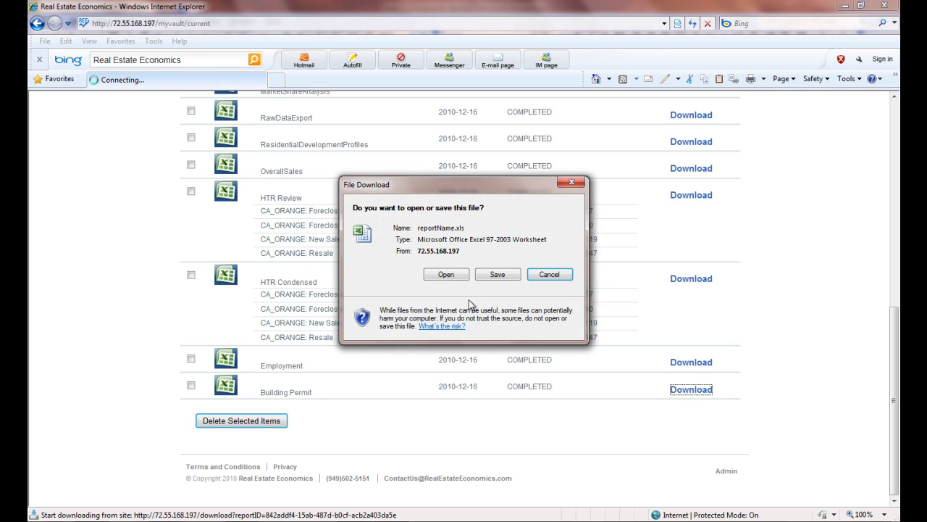
click(444, 274)
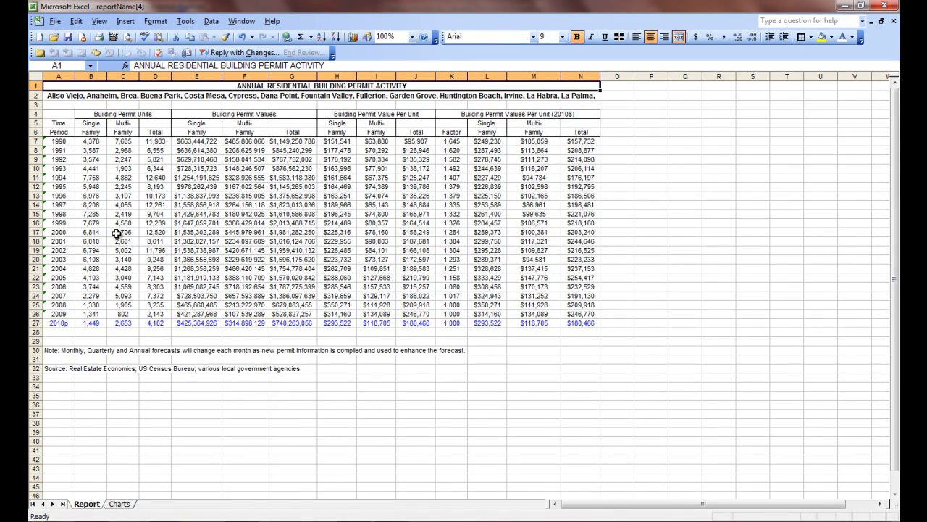
- On the Report sheet, examine the annual building permit units for the time periods from 1990 to 2010p
click(59, 142)
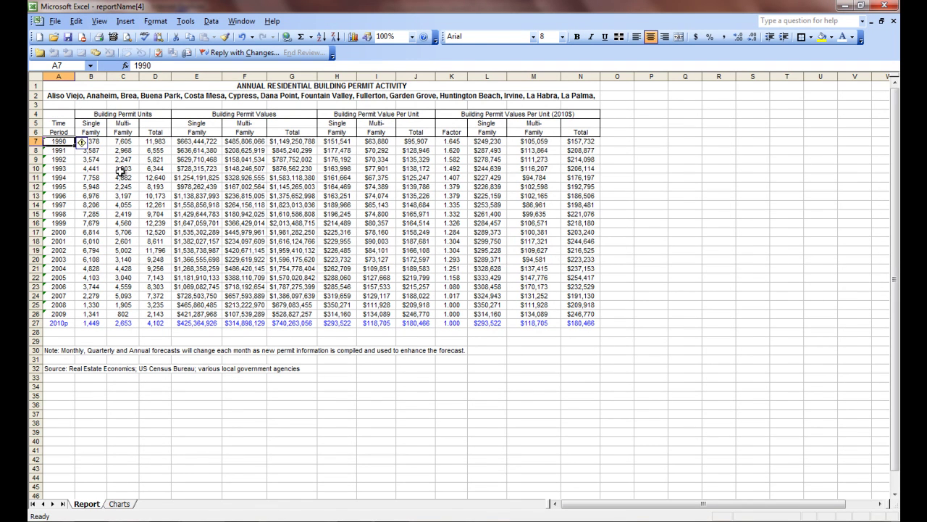
key(Down)
key(Down)
key(Down)
key(Down)
key(Down)
key(Down)
key(Down)
key(Down)
key(Down)
key(Down)
key(Down)
key(Down)
key(Down)
key(Down)
key(Down)
key(Down)
key(Down)
key(Down)
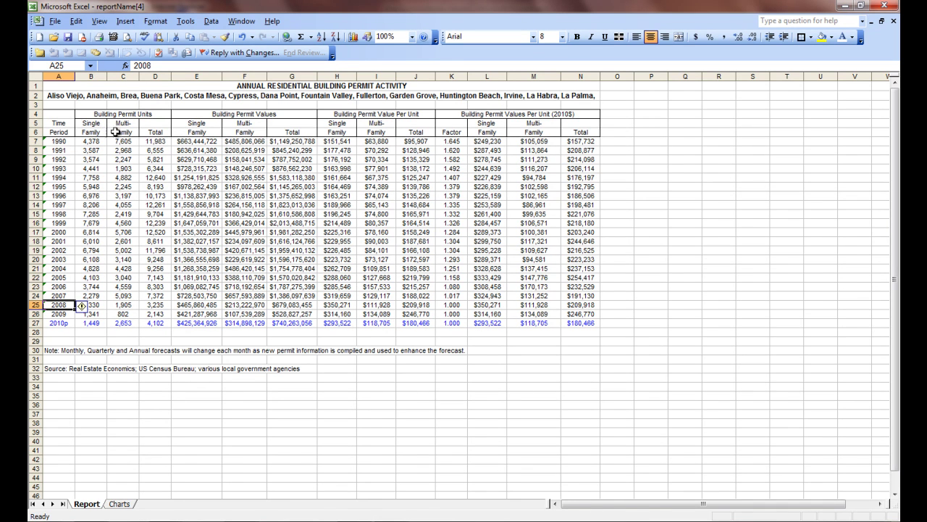
click(146, 133)
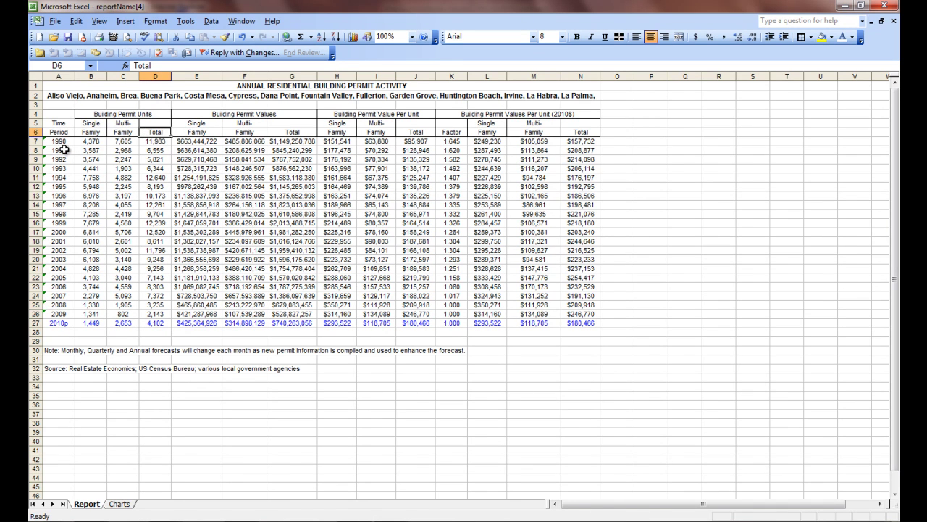
click(59, 323)
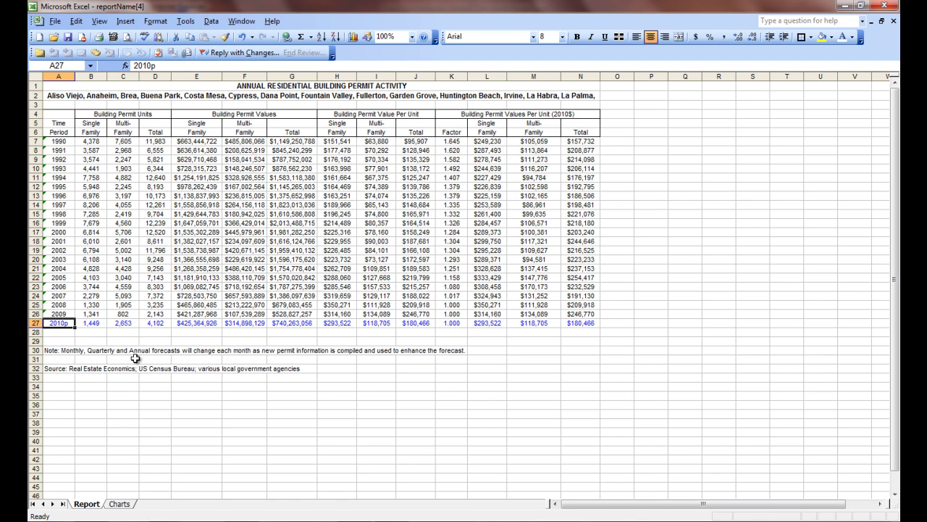
- Check the 1990 row across the permit values, the permit value per unit and the 2010$ factor
click(183, 150)
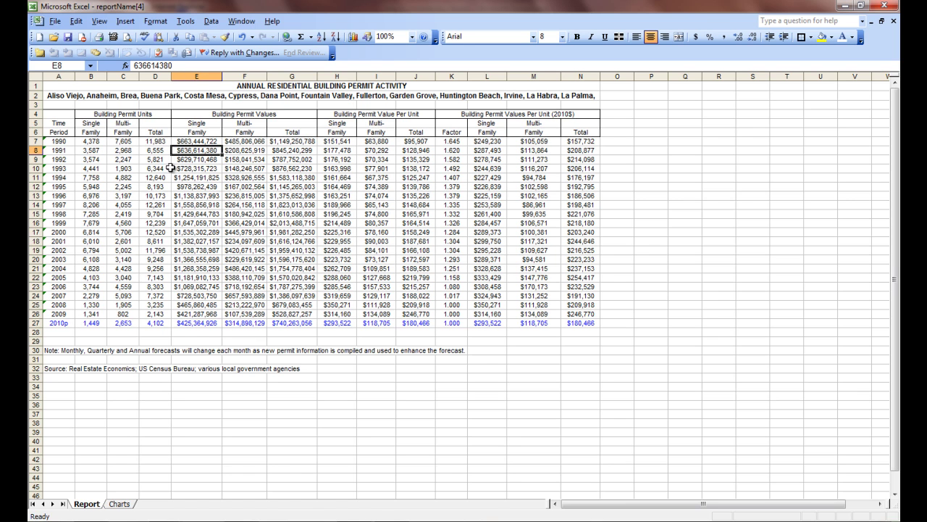
key(Up)
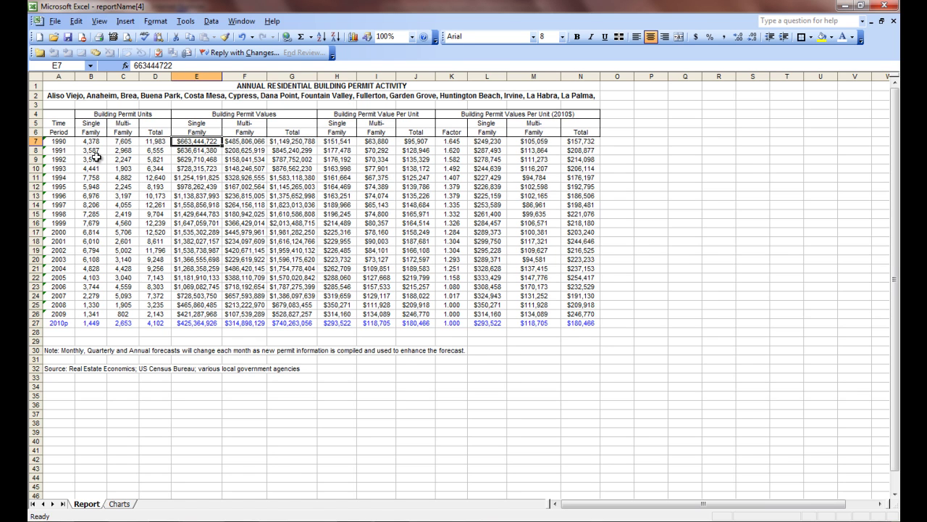
key(Right)
key(Right)
key(Right)
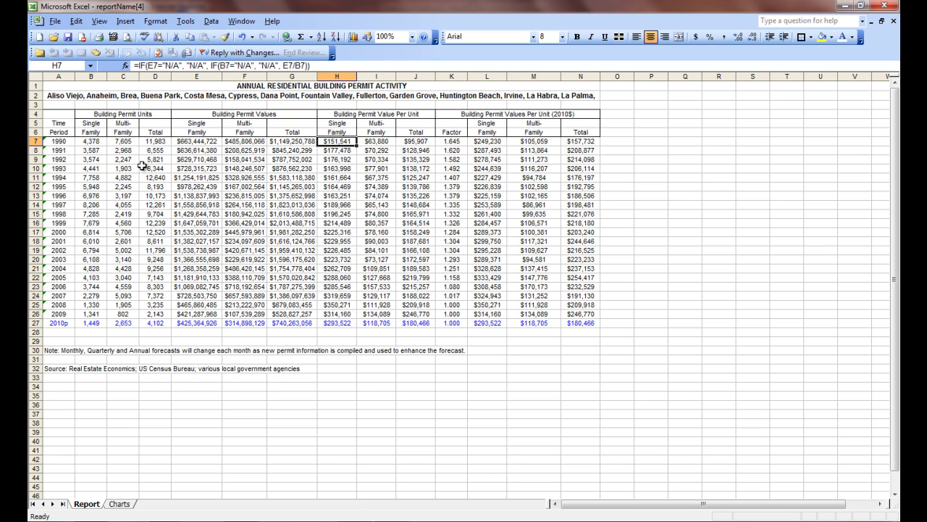
key(Right)
key(Right)
key(Right)
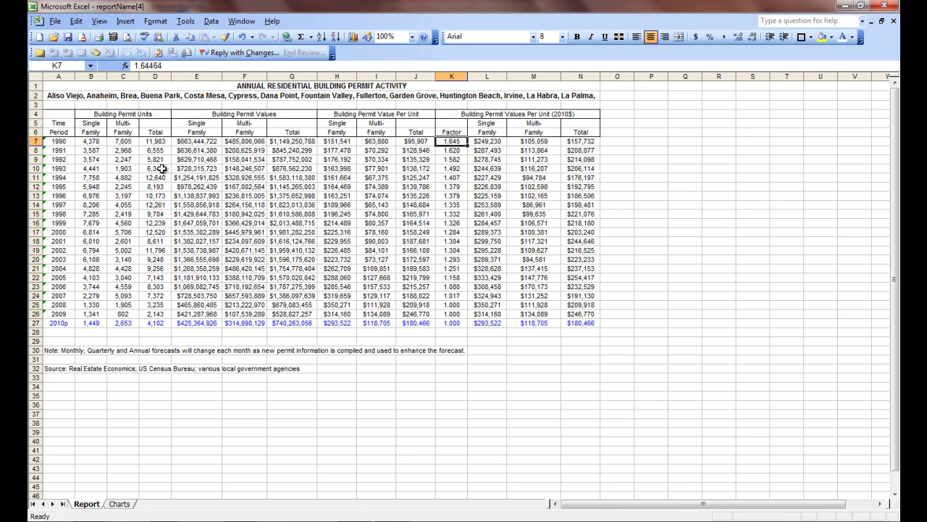
- Review the single-family permit values per unit in 2010$ from 1990 down to 2007
key(Right)
key(Down)
key(Down)
key(Down)
key(Down)
key(Down)
key(Down)
key(Down)
key(Down)
key(Down)
key(Down)
key(Down)
key(Down)
key(Down)
key(Down)
key(Down)
key(Down)
key(Down)
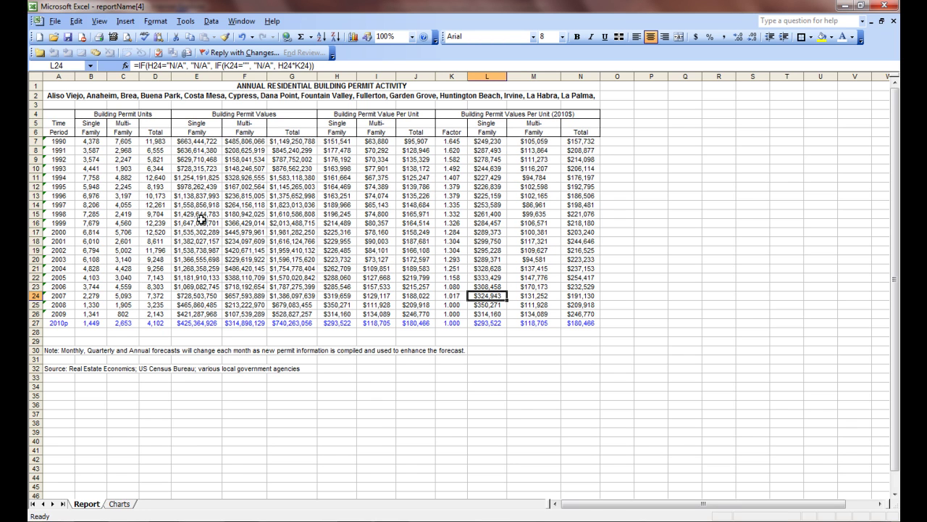
- Check the 2005 multi-family permit units and open the Charts sheet of the building permit report
click(123, 276)
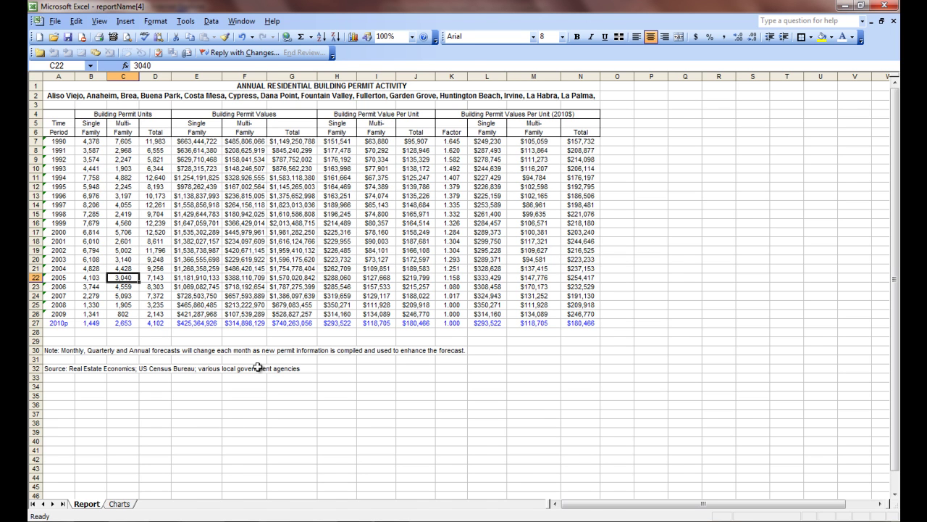
click(120, 505)
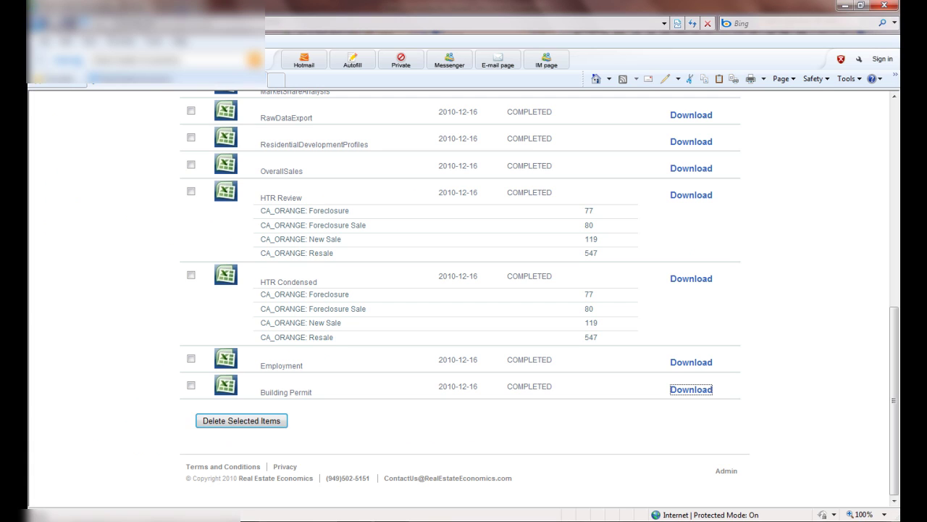
- Back on the Real Estate Economics website, go to the home page and open the Contact Us page to view the support contacts
click(90, 425)
scroll(93, 413, up, 6)
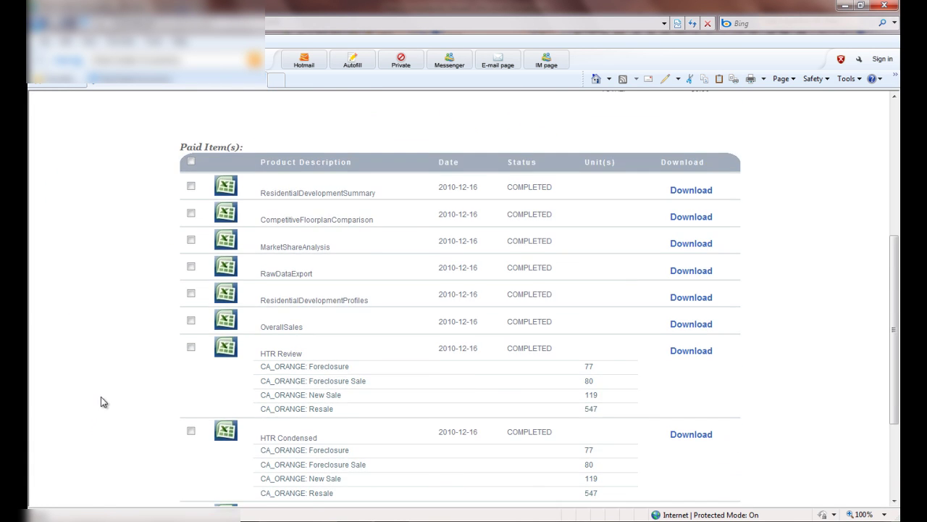
click(394, 114)
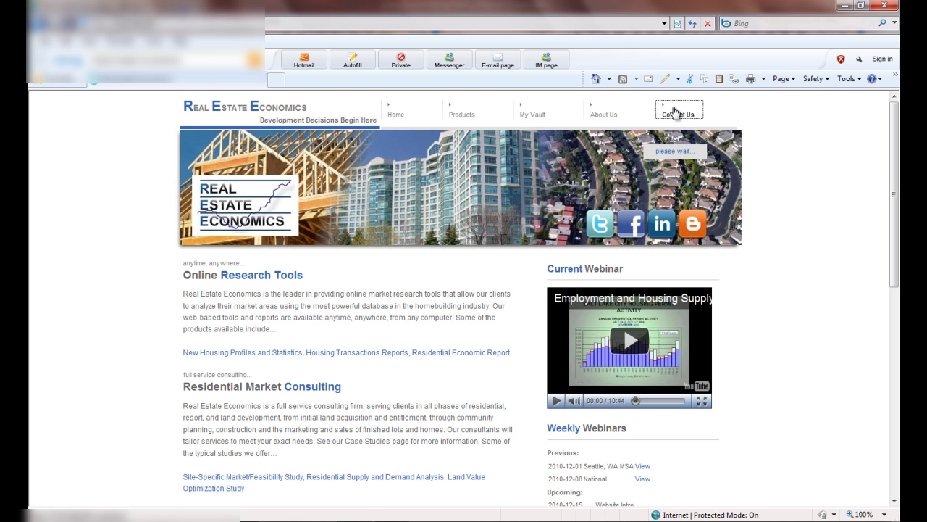
click(677, 114)
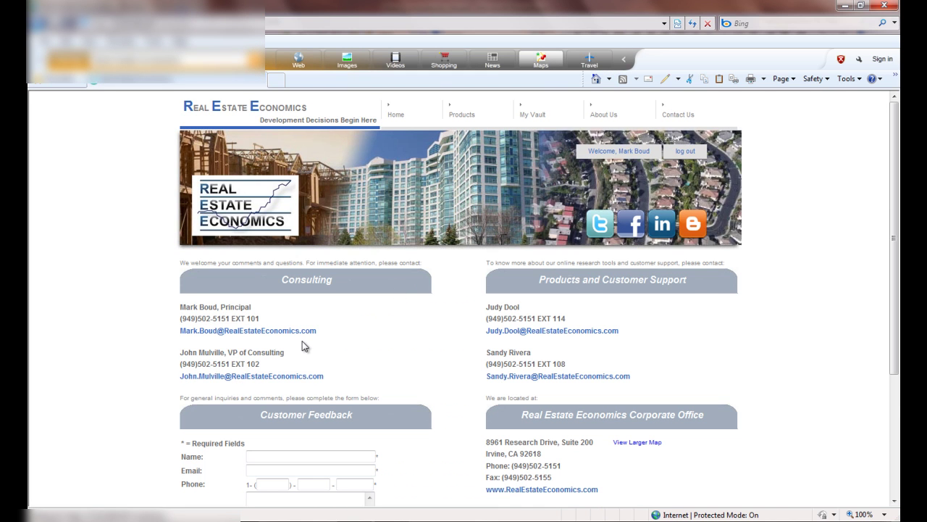
scroll(304, 341, down, 1)
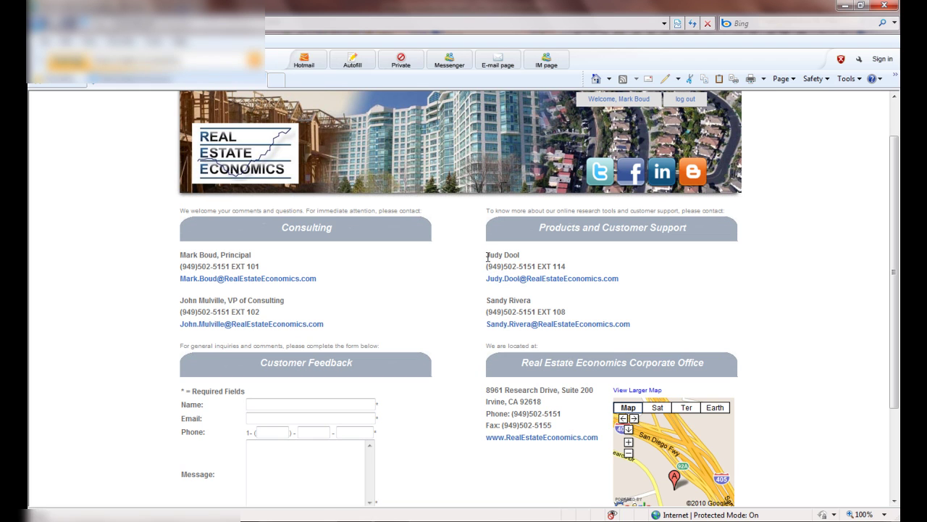